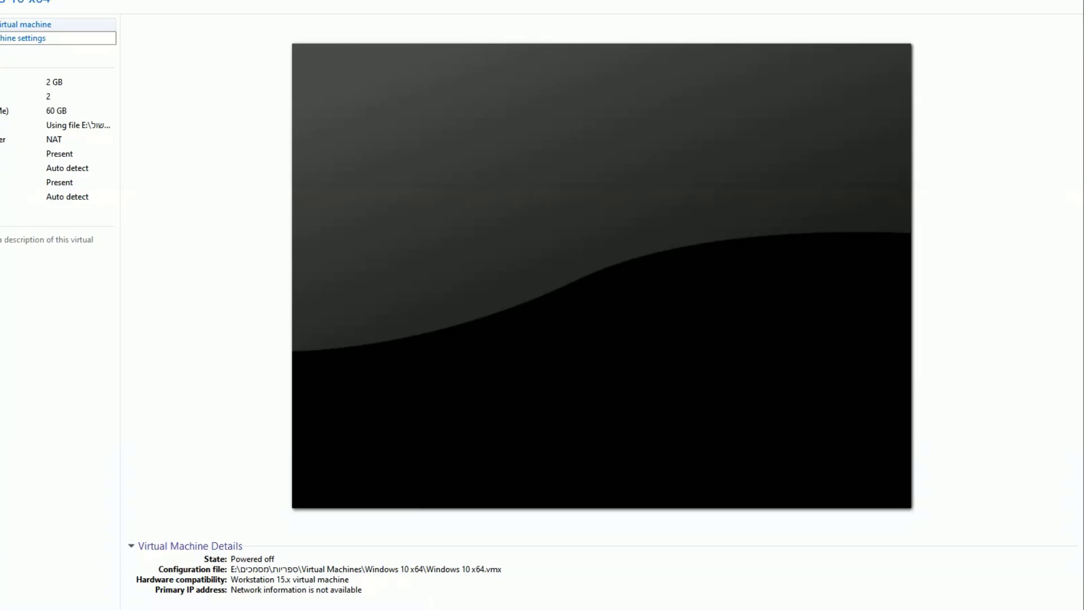
Power on the Windows 10 x64 virtual machine and boot it from the installation DVD.
click(25, 24)
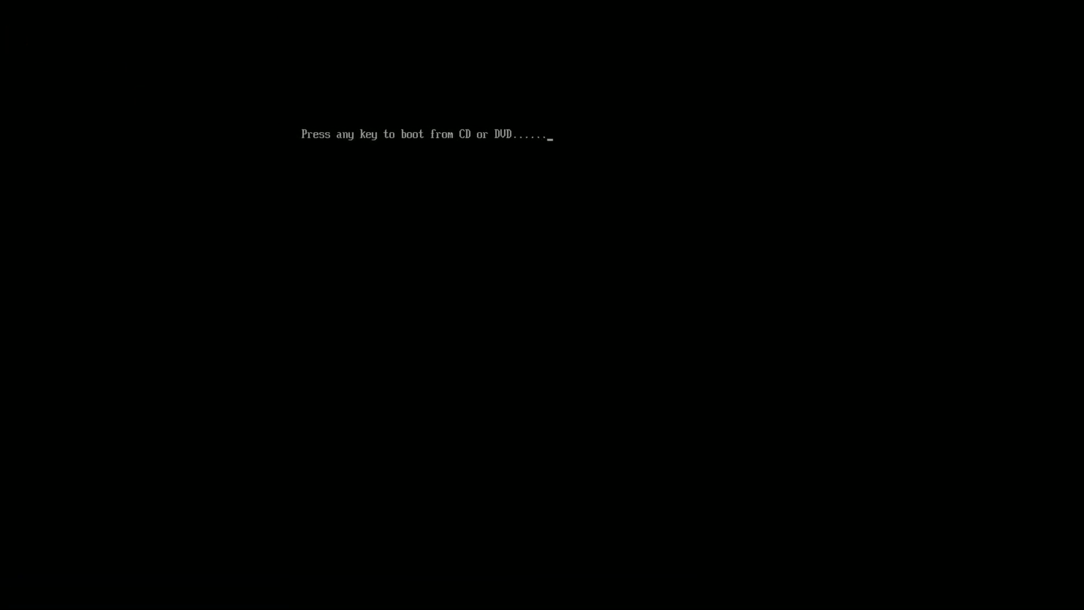
key(Return)
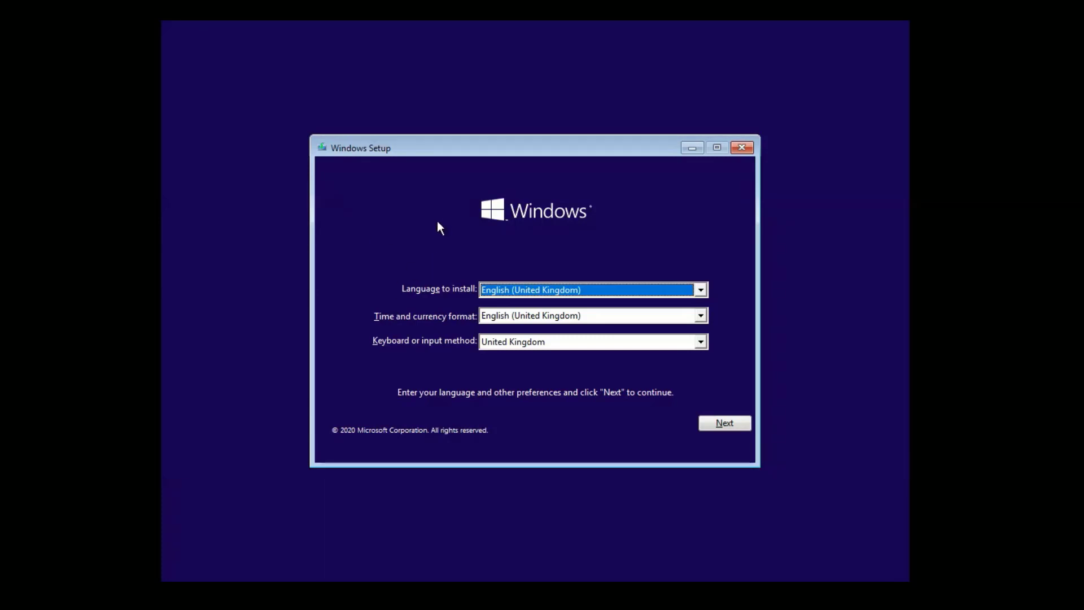
Keep English (United Kingdom) as the installation language and time format with the United Kingdom keyboard, and continue the setup.
click(525, 287)
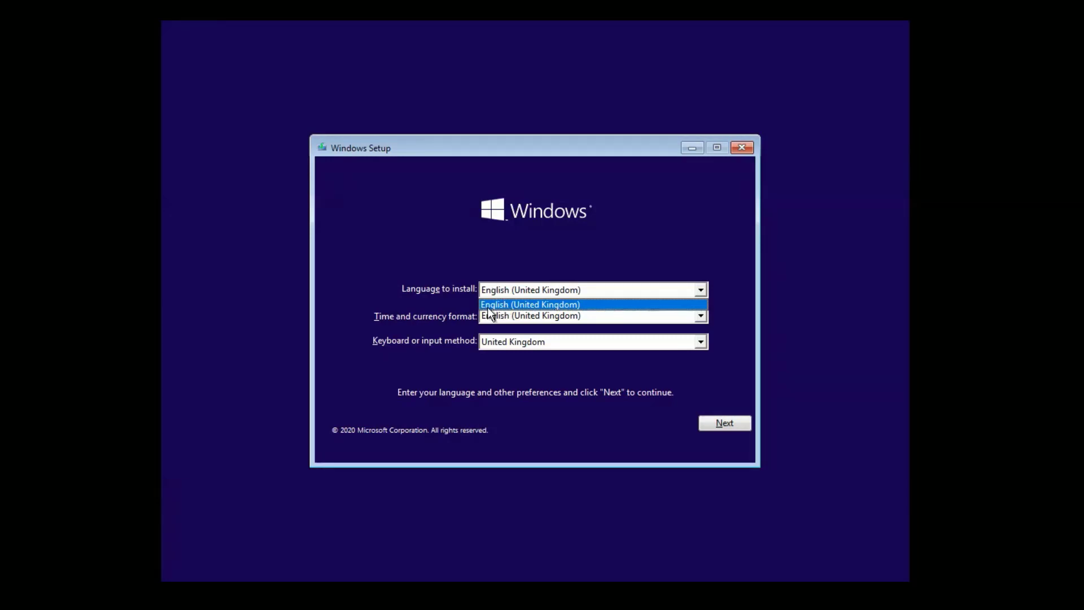
click(540, 273)
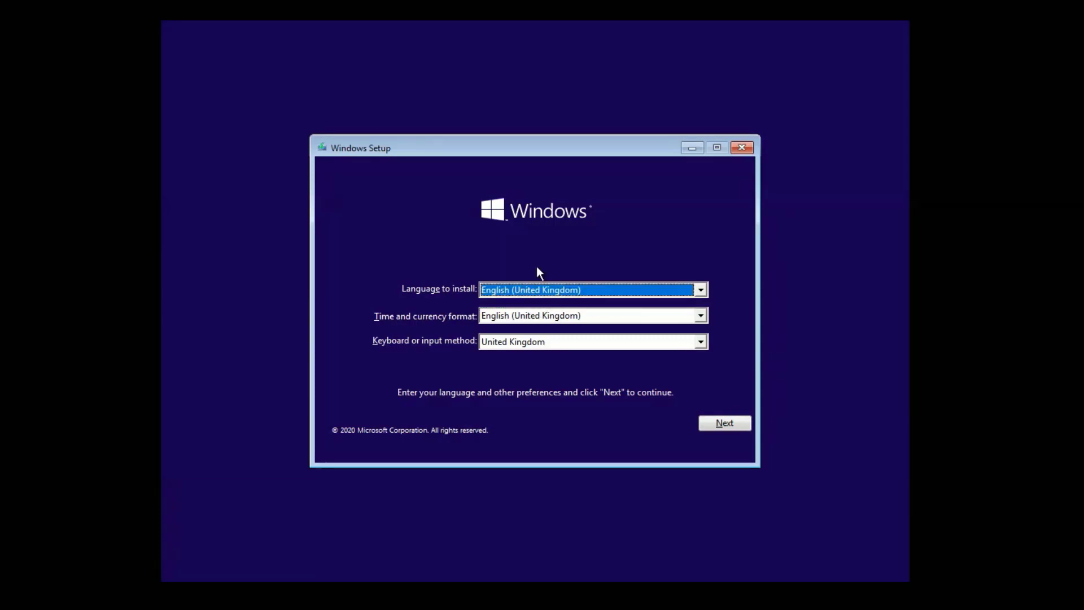
key(Tab)
click(510, 317)
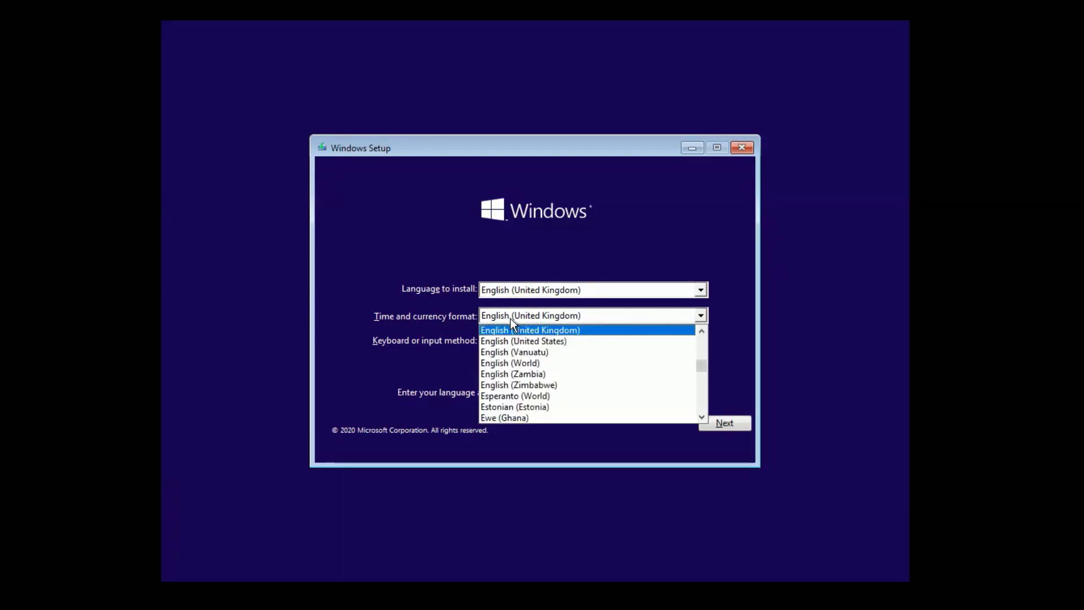
click(443, 331)
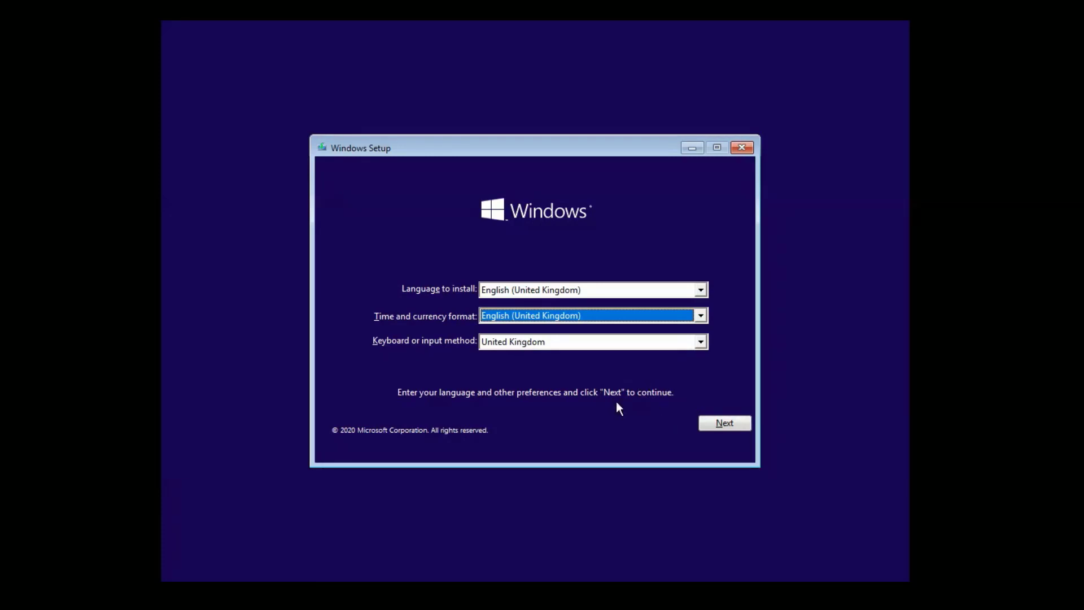
click(714, 428)
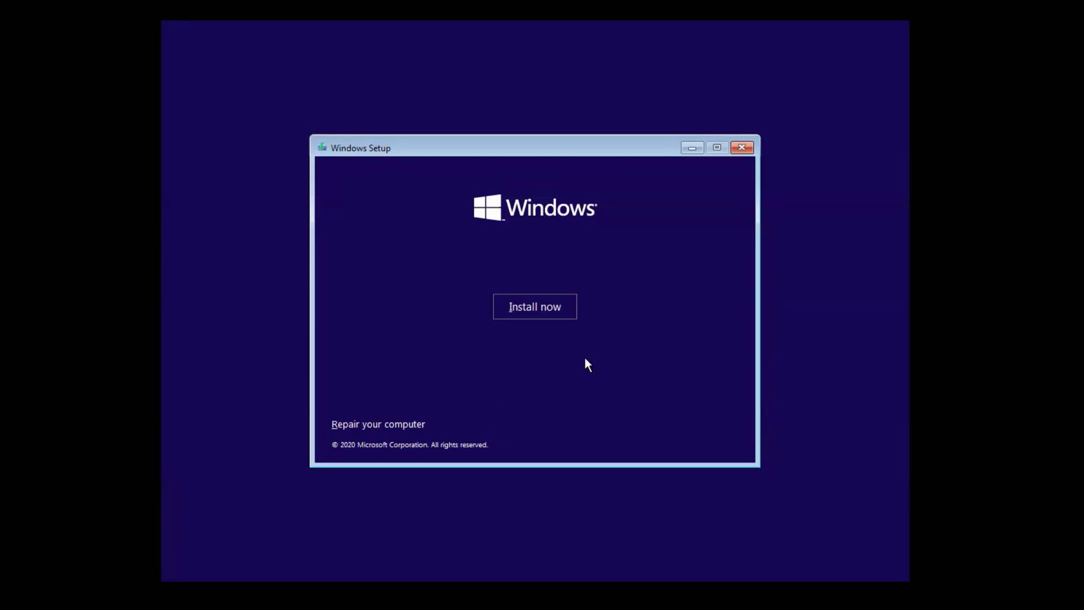
Start the Windows installation and proceed without a product key.
click(535, 314)
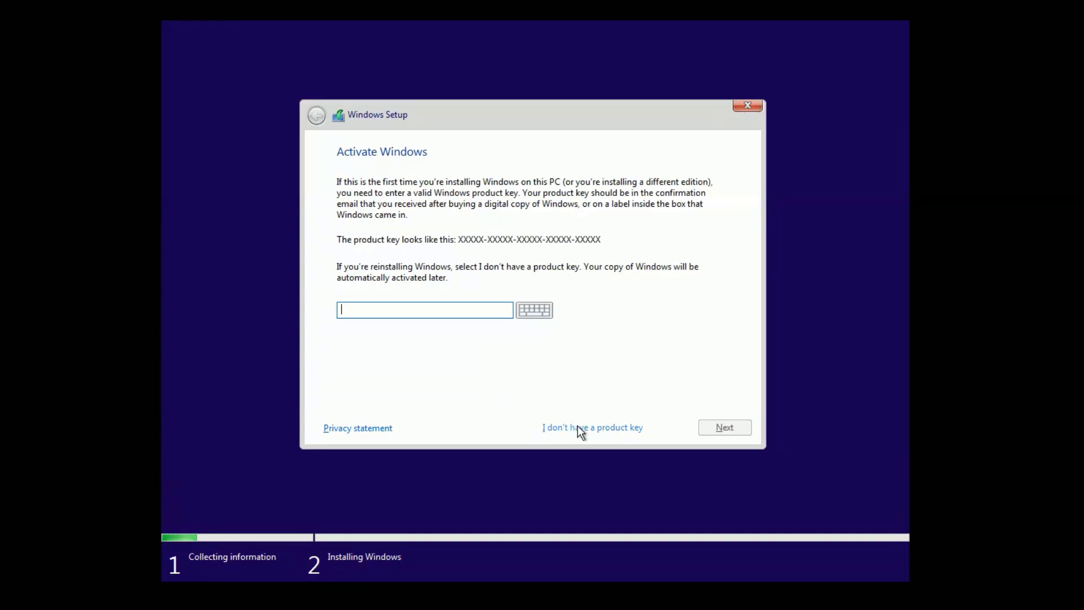
click(593, 430)
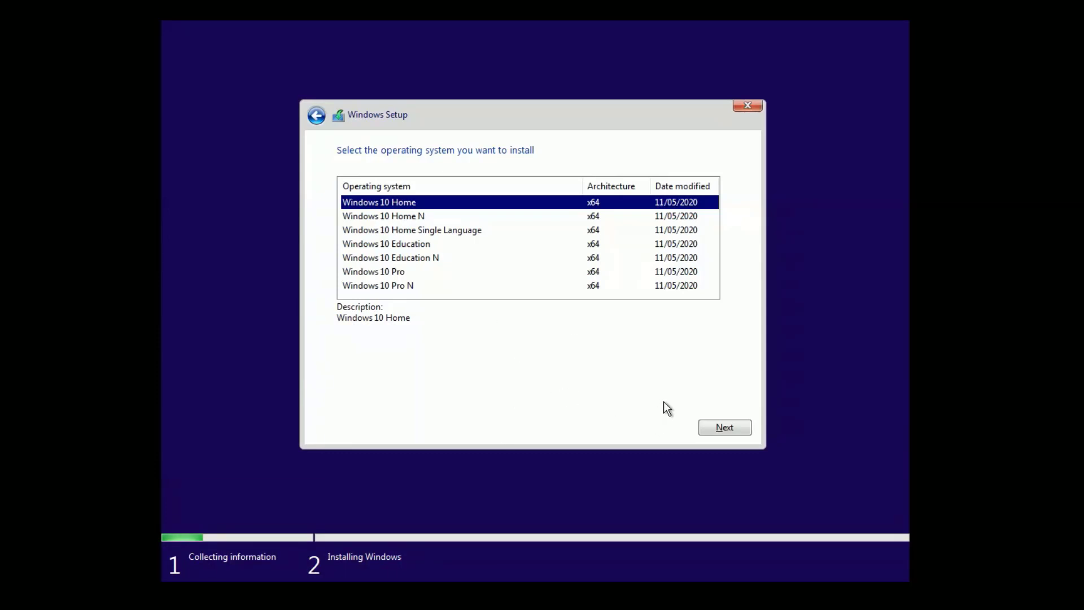
Choose Windows 10 Home as the operating system to install and accept the licence terms.
click(710, 425)
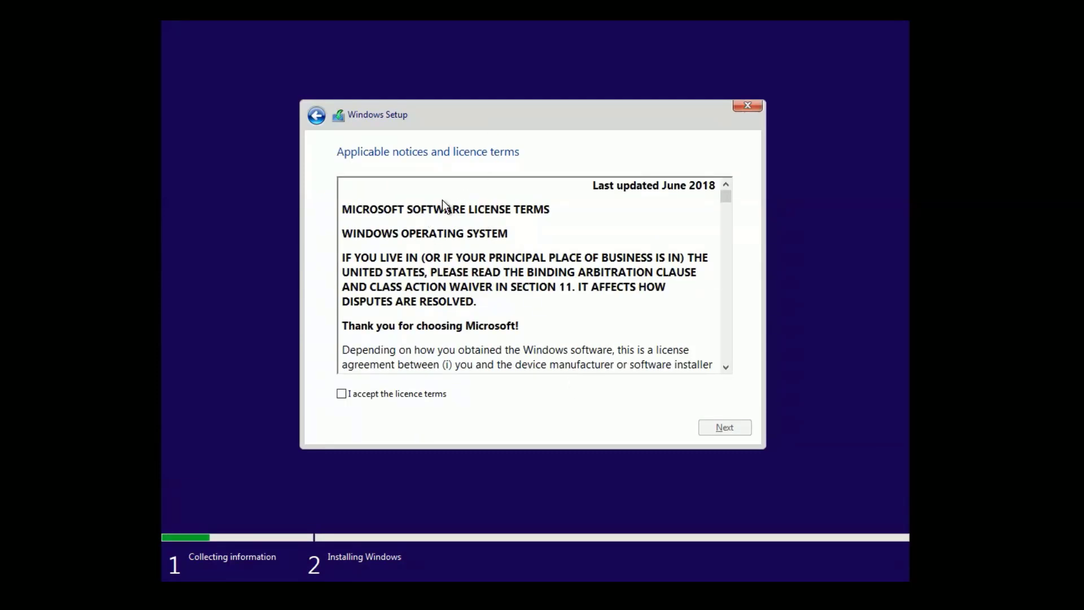
click(341, 394)
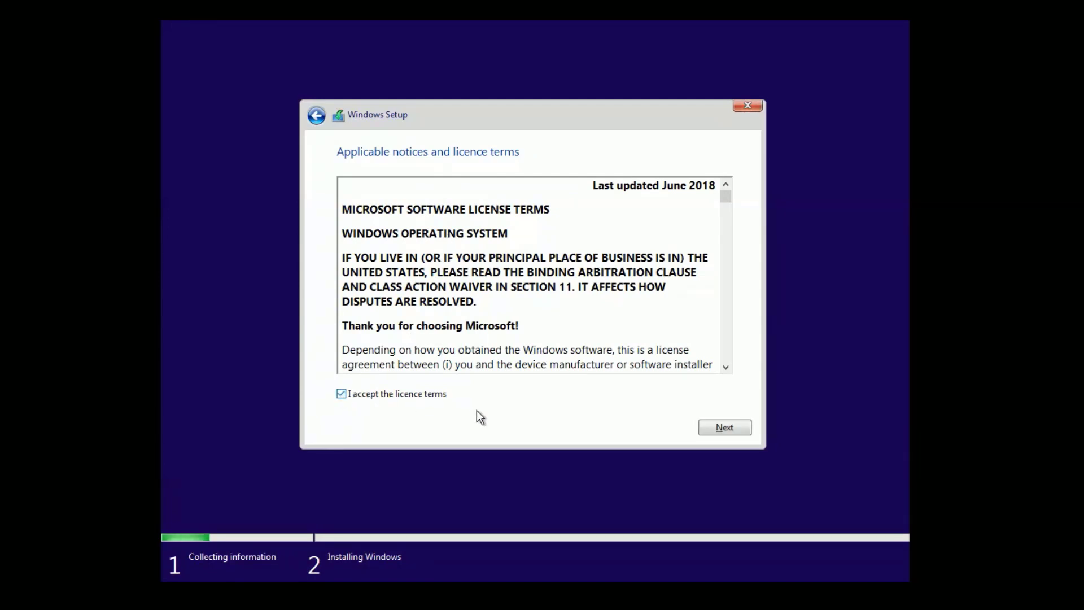
click(723, 428)
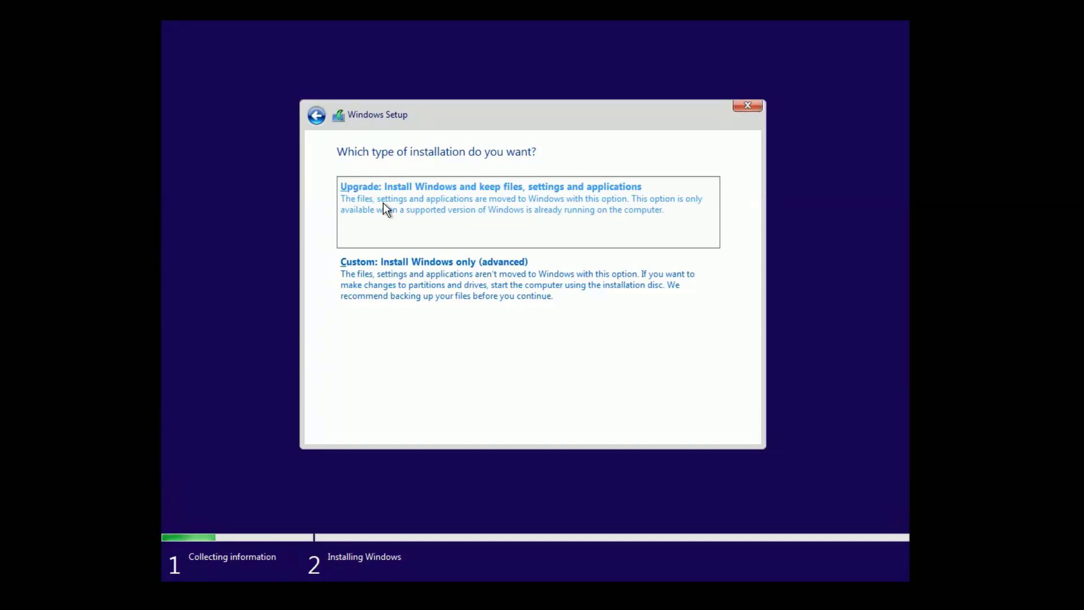
Choose a custom installation and install Windows on the Drive 0 Unallocated Space without creating a partition manually.
click(445, 267)
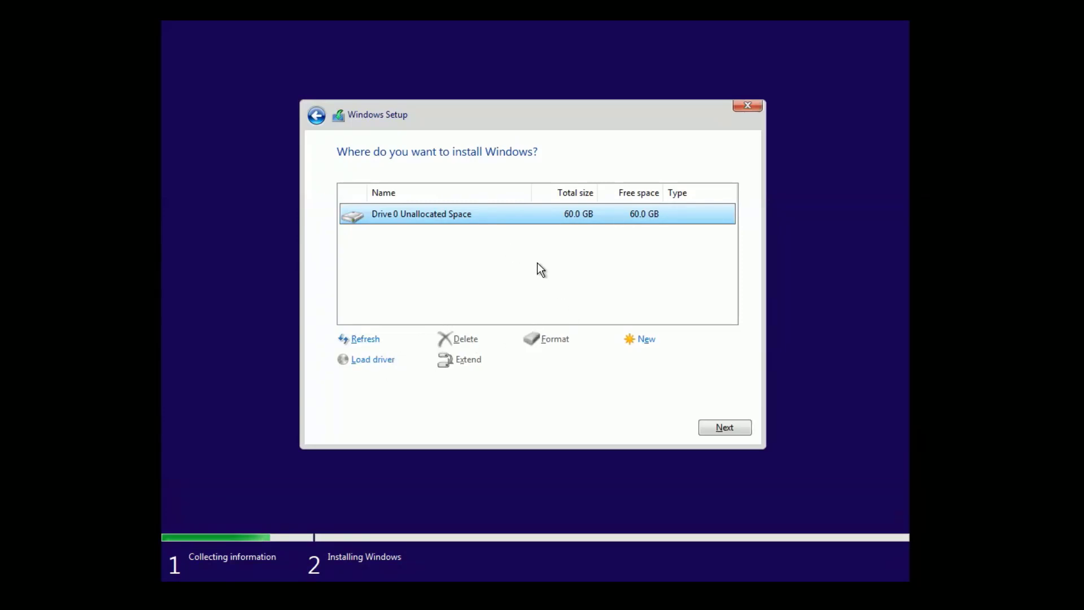
click(643, 339)
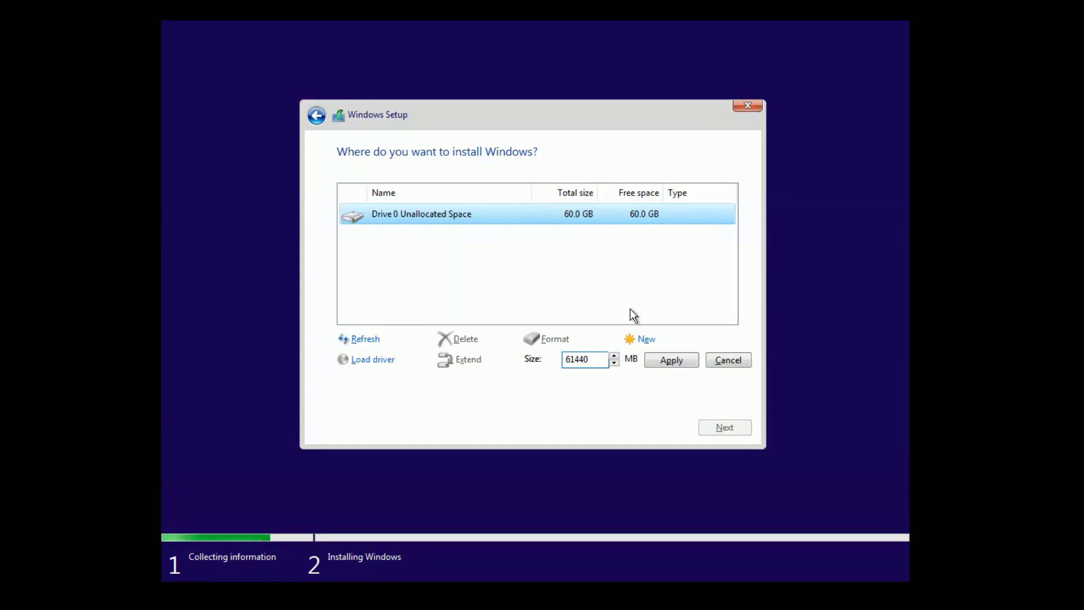
click(728, 360)
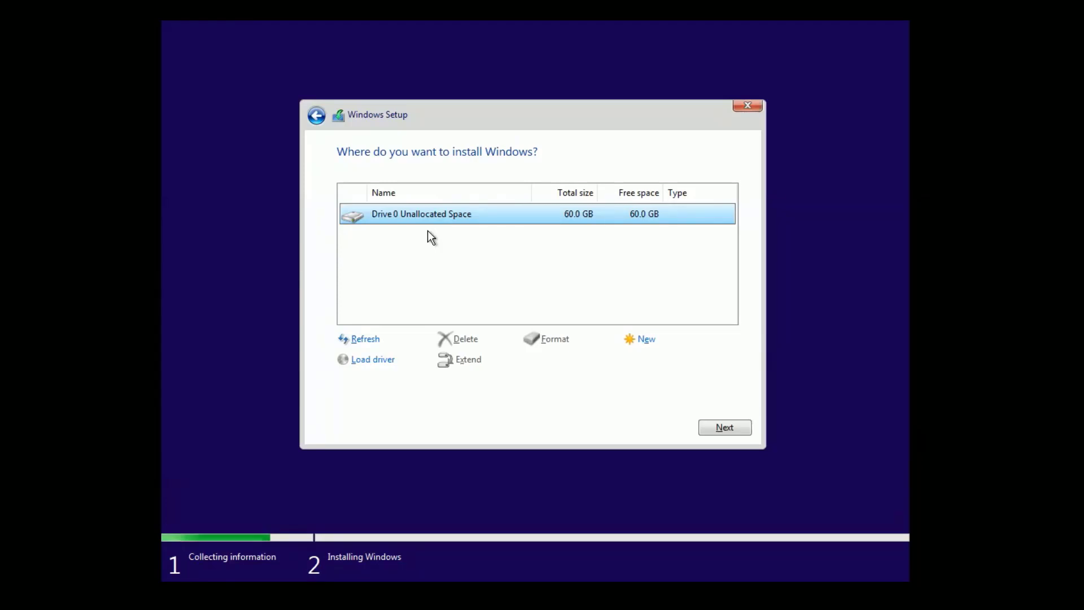
click(716, 428)
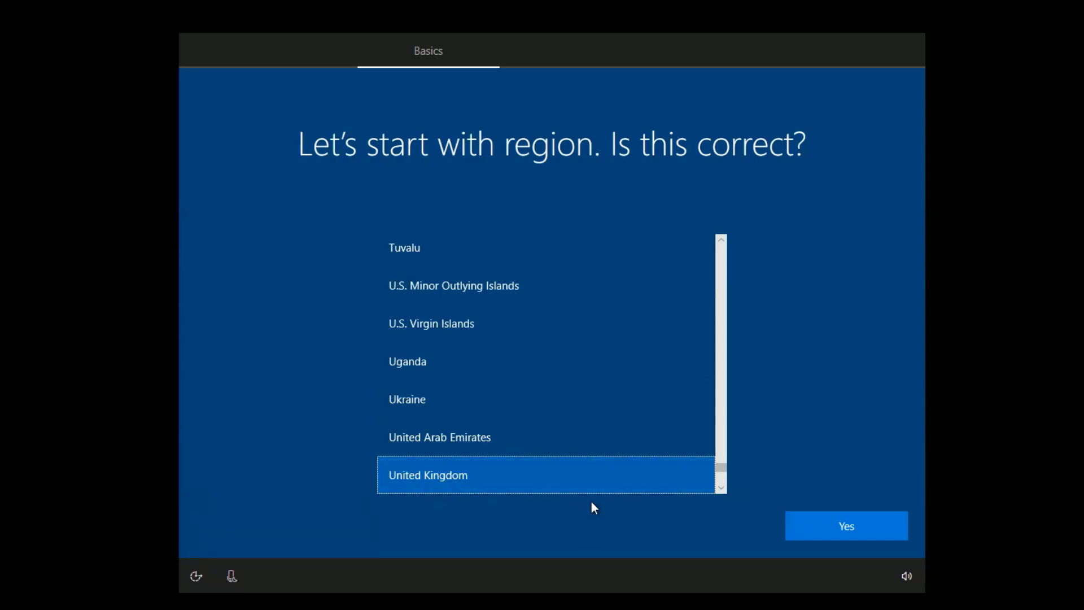
Confirm United Kingdom as the region and keyboard layout, without adding a second keyboard layout.
click(845, 526)
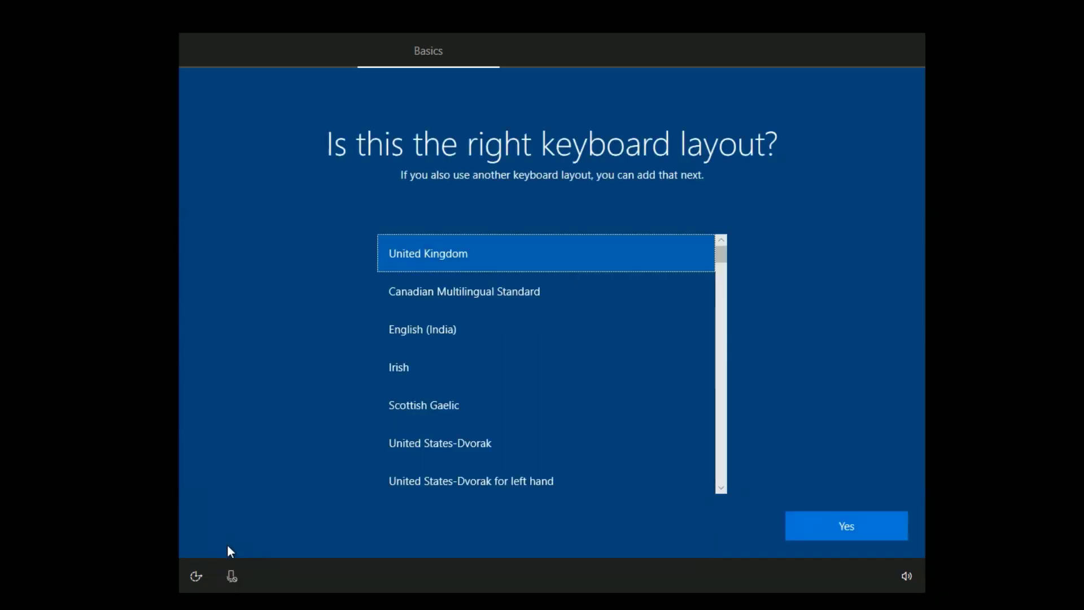
click(230, 578)
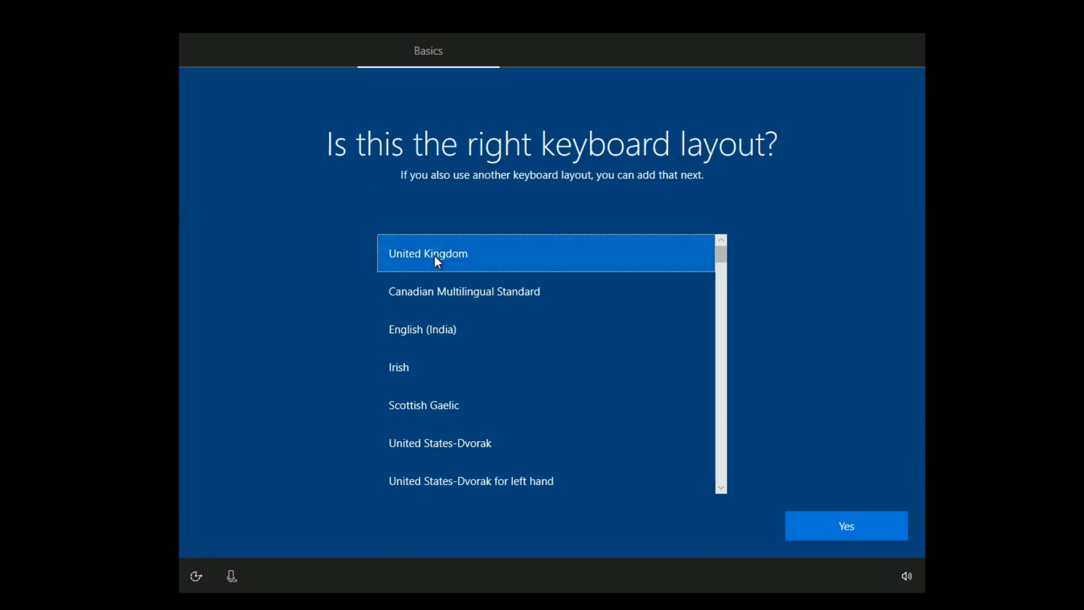
scroll(448, 356, down, 2)
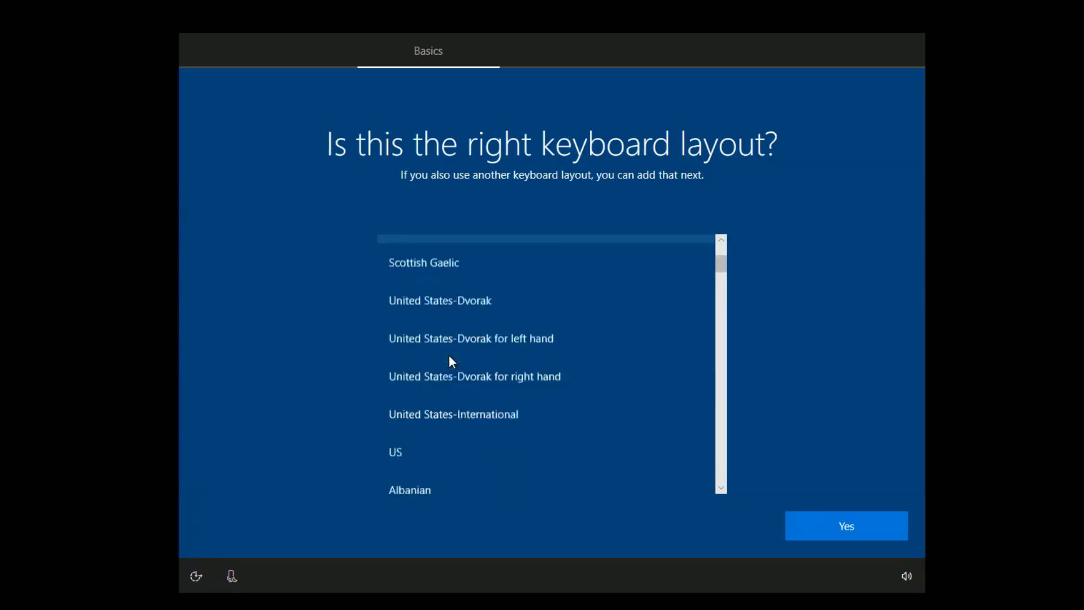
scroll(449, 356, up, 2)
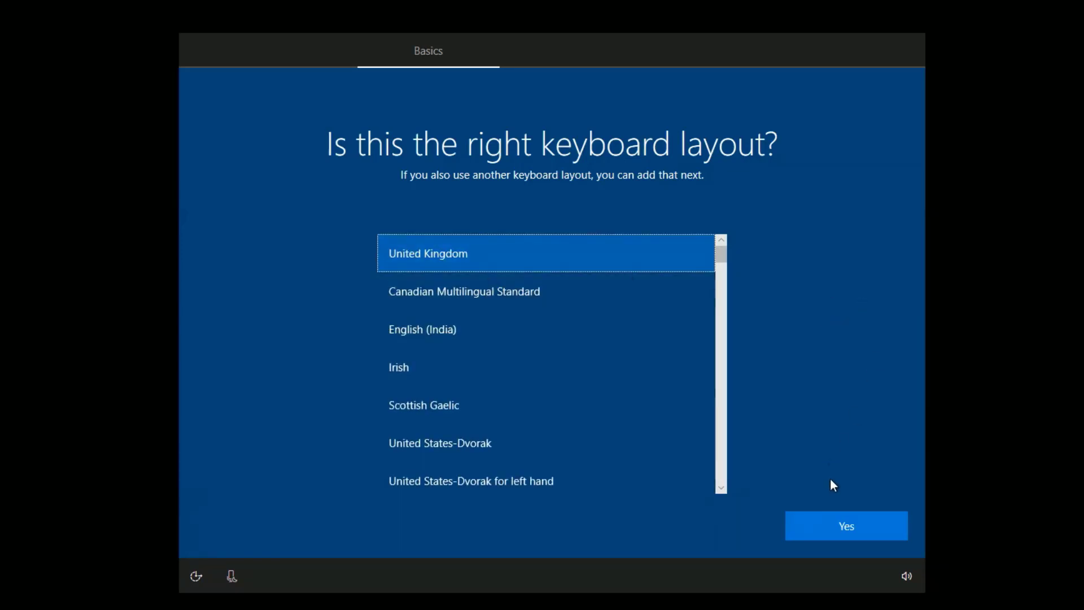
click(839, 527)
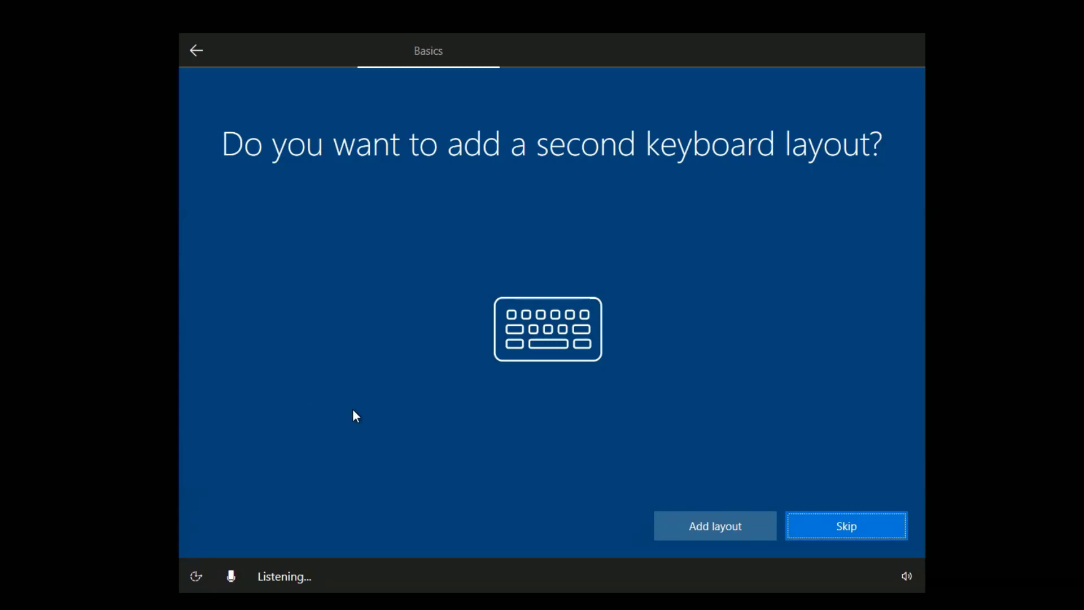
click(822, 526)
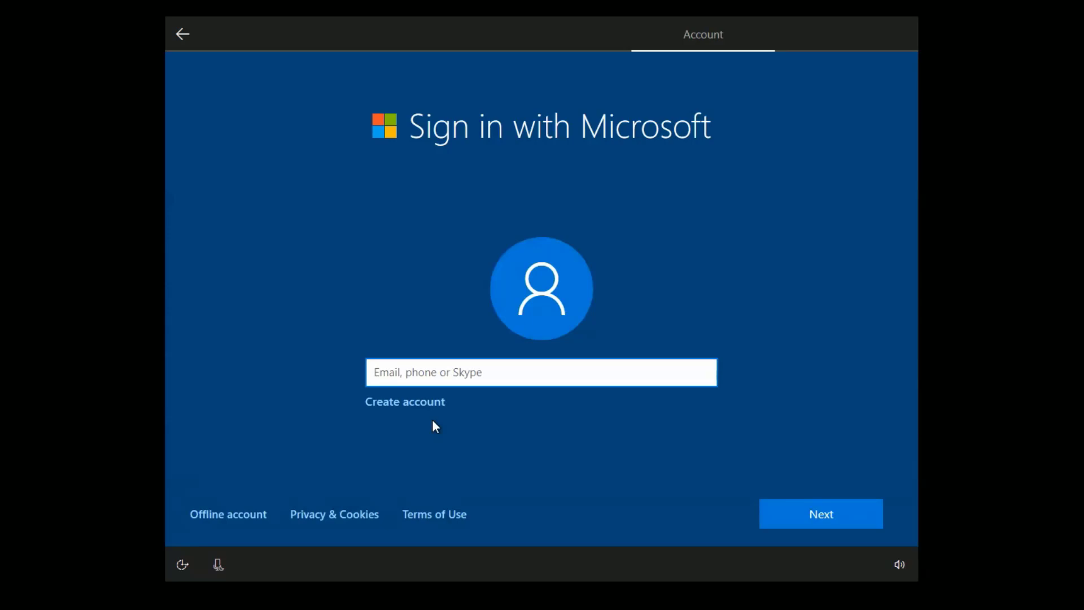
Choose an offline account with the limited experience instead of signing in with Microsoft.
click(202, 524)
click(215, 516)
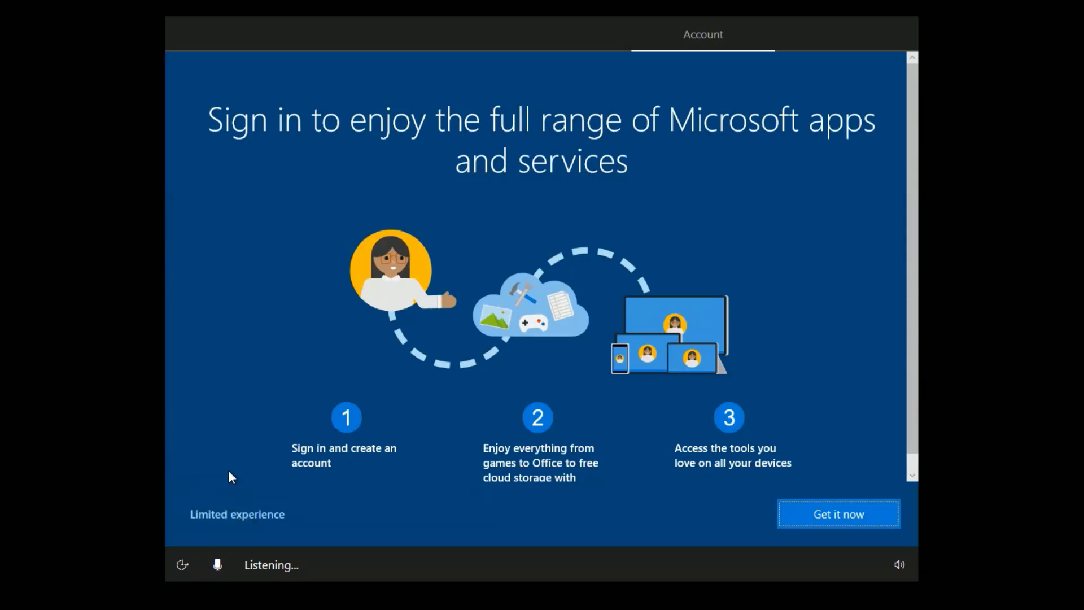
click(228, 513)
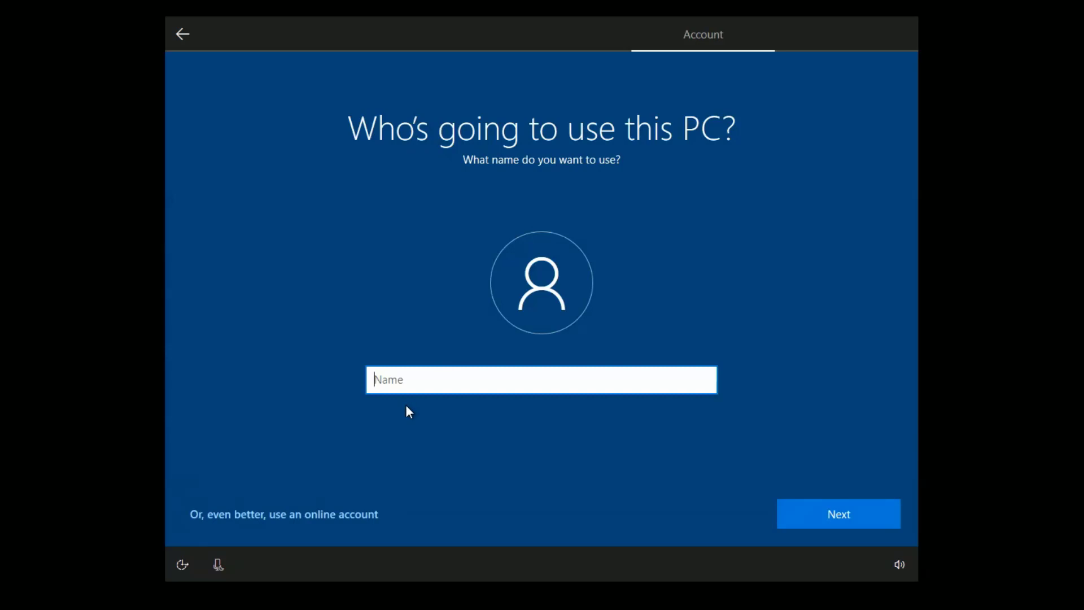
Name the local user account PcDX and continue with its password left blank.
text(PcDX)
click(837, 513)
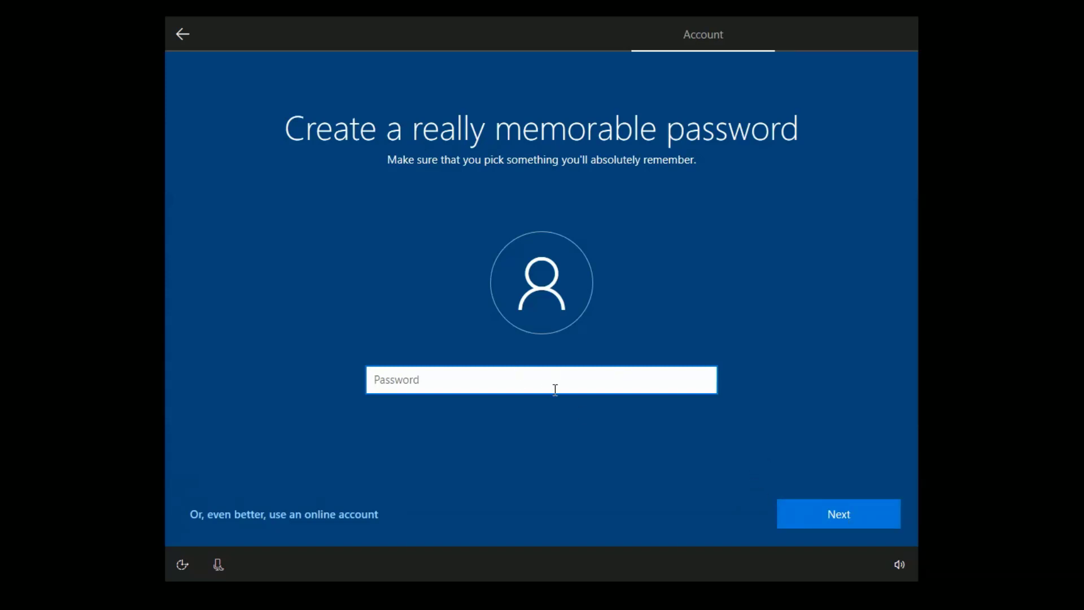
click(851, 514)
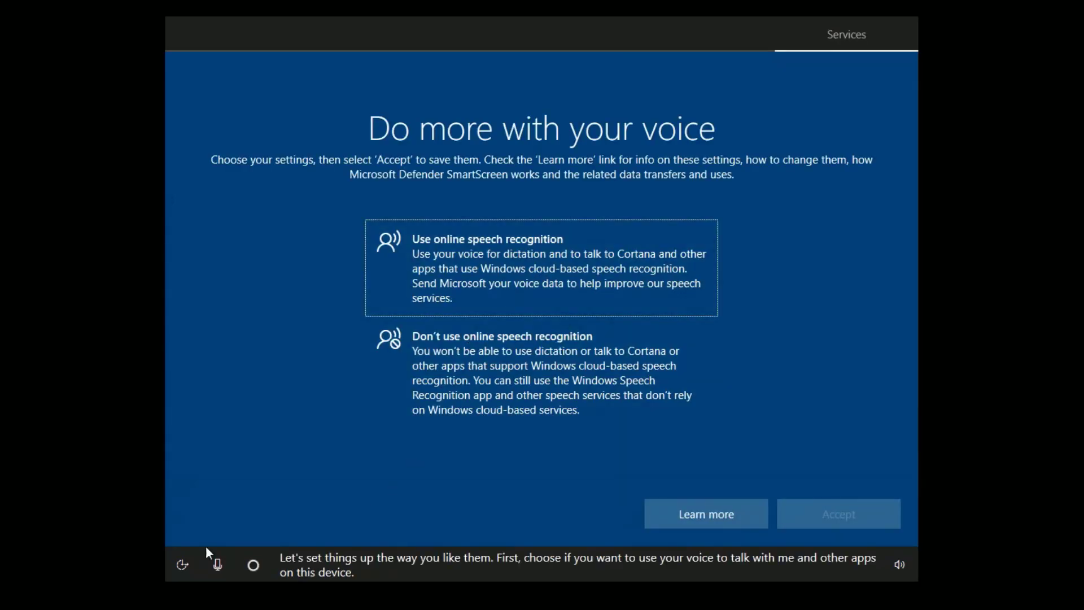
Toggle the voice assistant's microphone and decline online speech recognition.
click(217, 559)
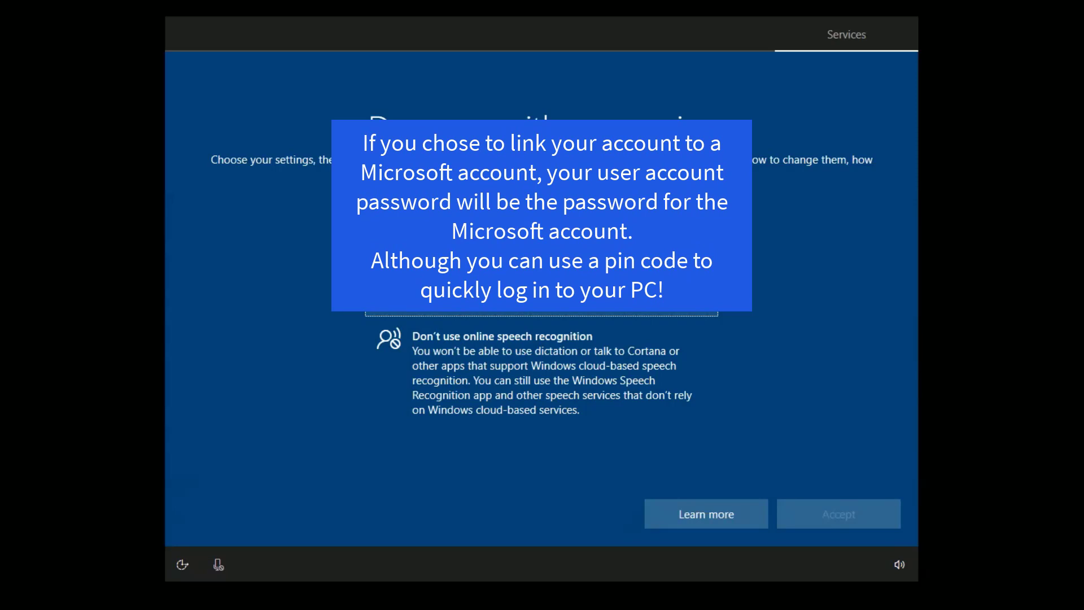
click(428, 368)
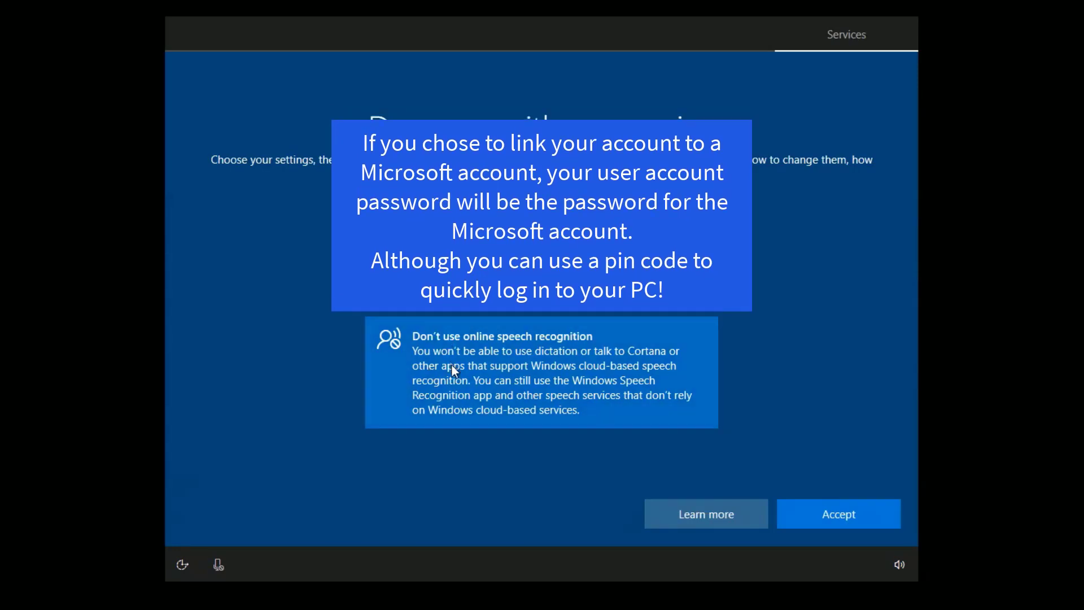
click(821, 517)
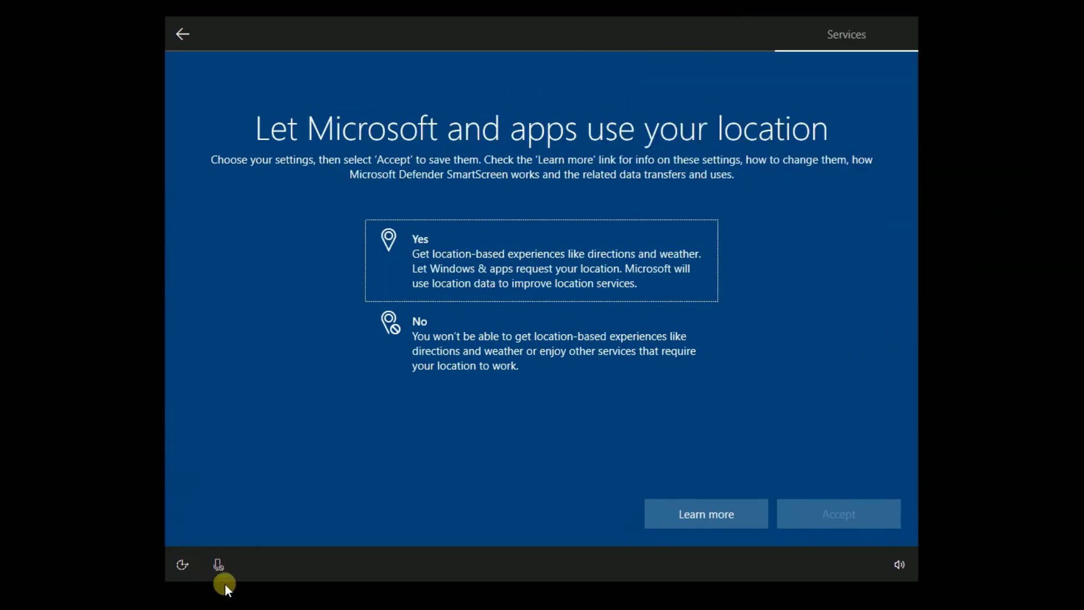
Toggle the assistant's microphone again and allow Microsoft and apps to use the device's location.
click(224, 580)
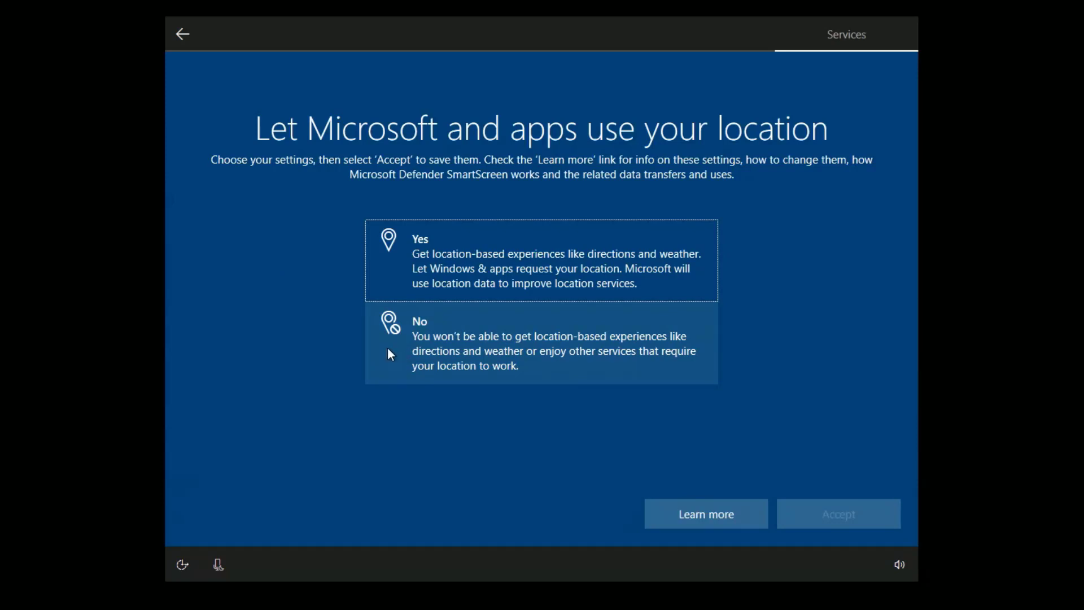
click(465, 259)
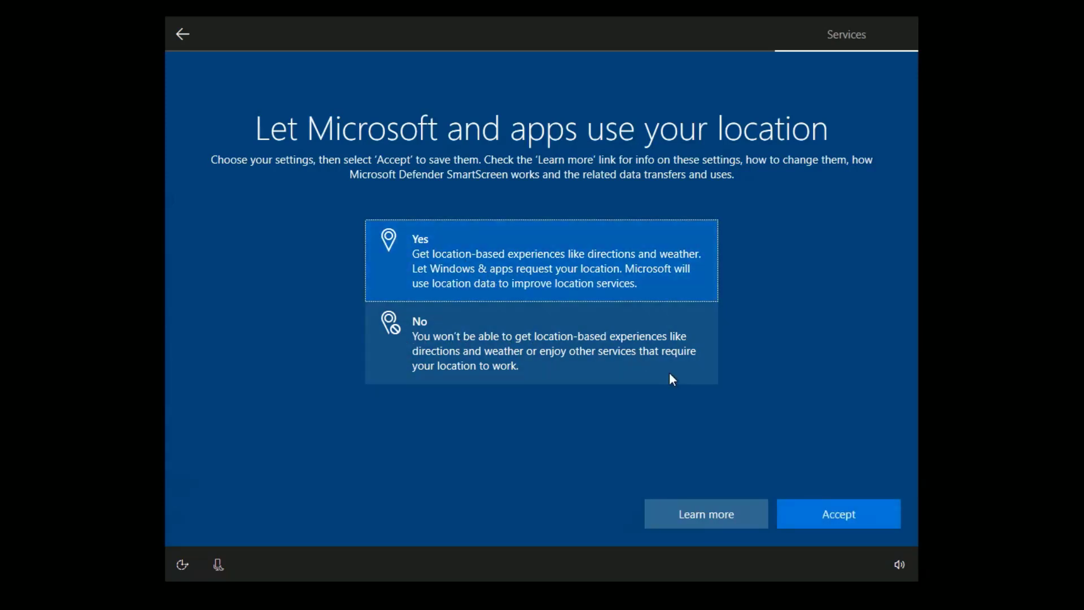
click(832, 512)
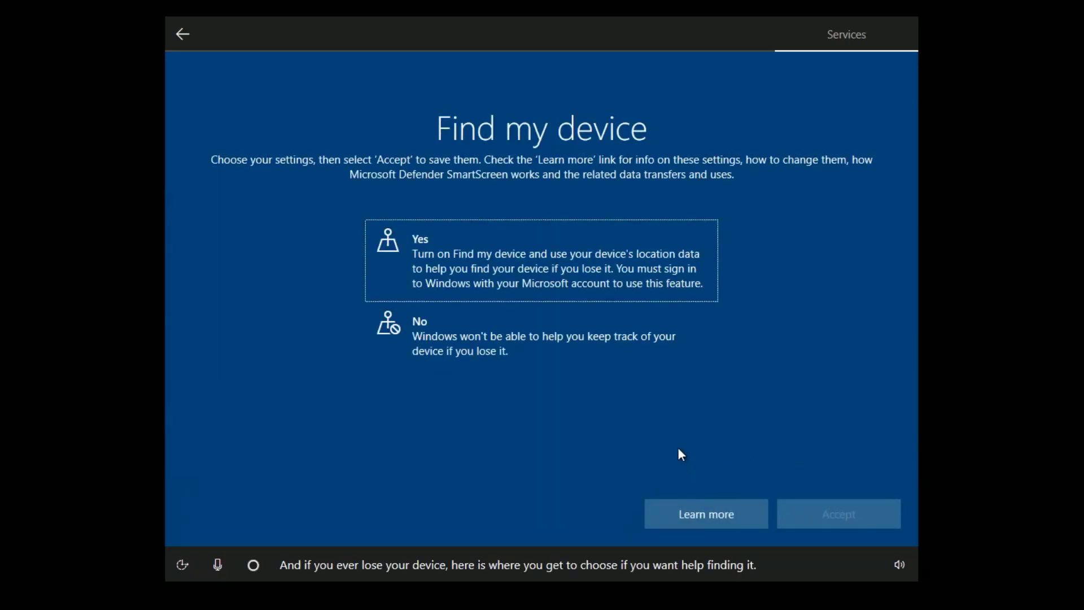
Decline the Find my device feature and accept that choice.
click(500, 357)
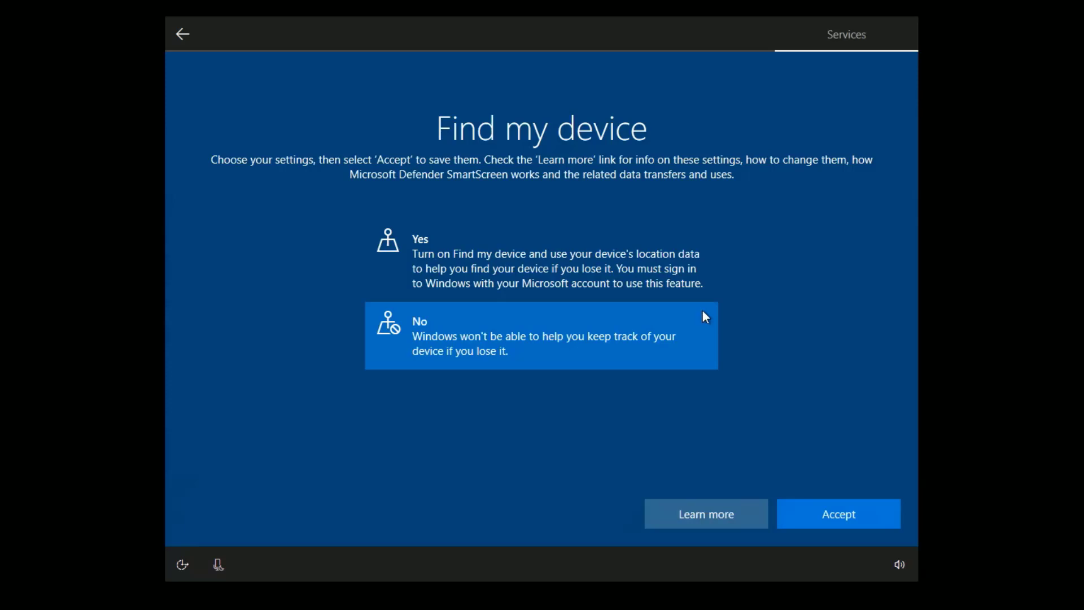
click(808, 509)
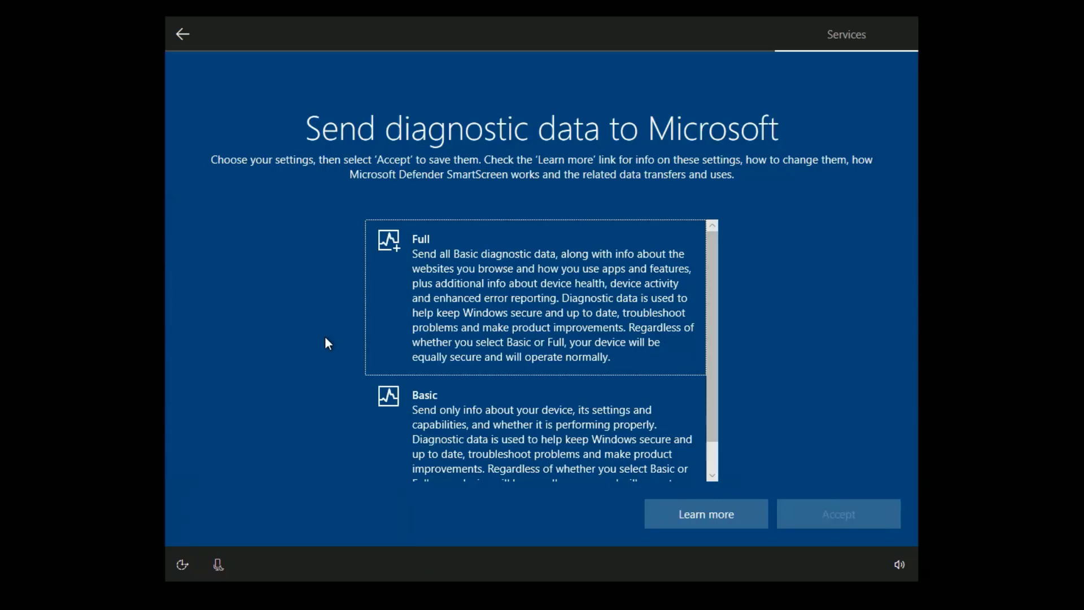
Choose the Basic level for diagnostic data sent to Microsoft and accept it.
scroll(430, 339, down, 1)
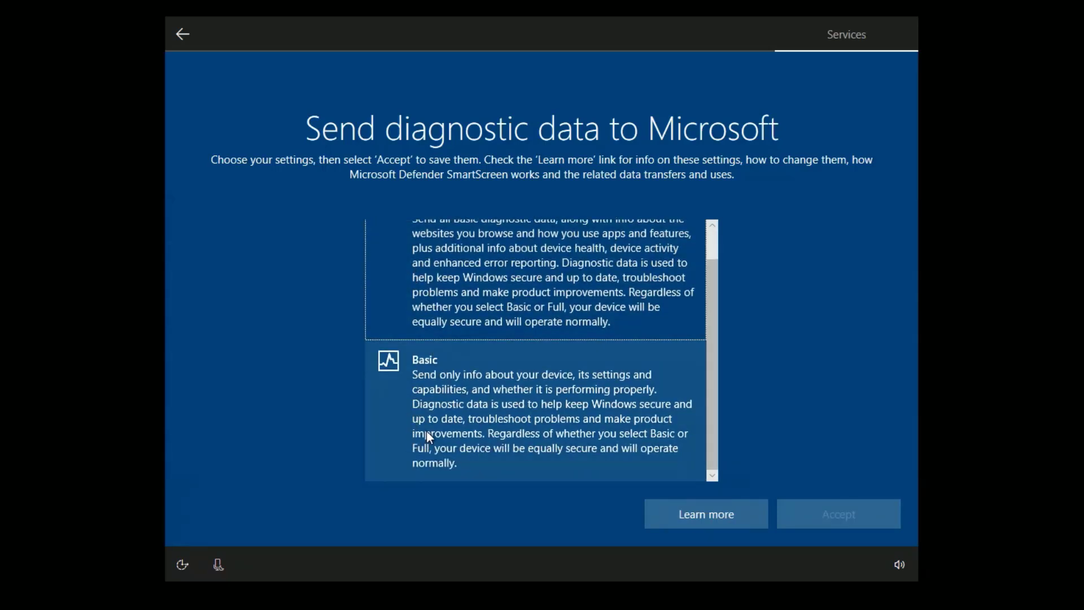
click(433, 419)
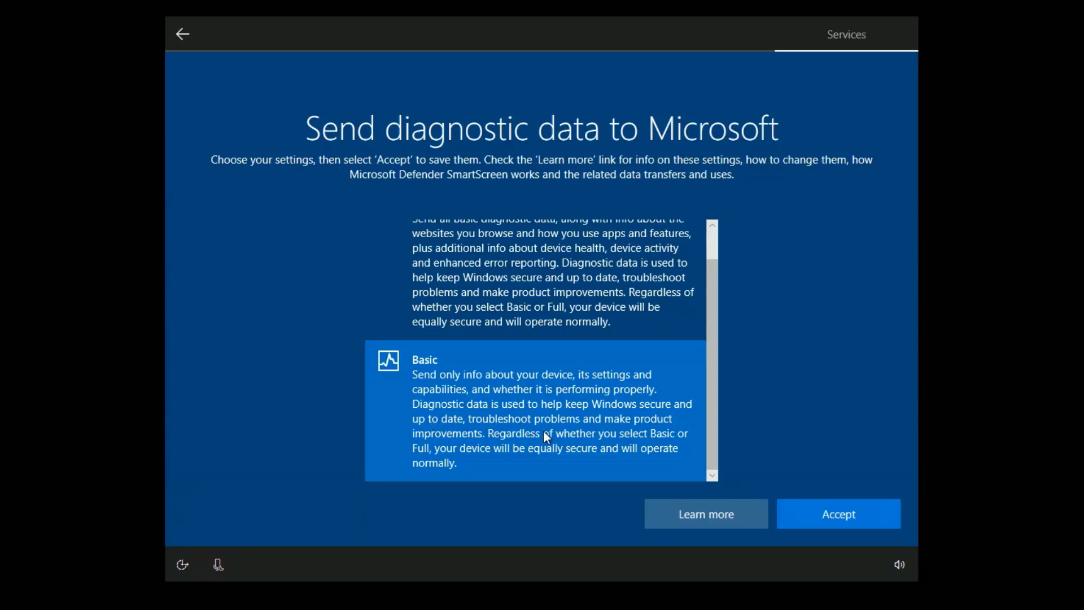
click(818, 513)
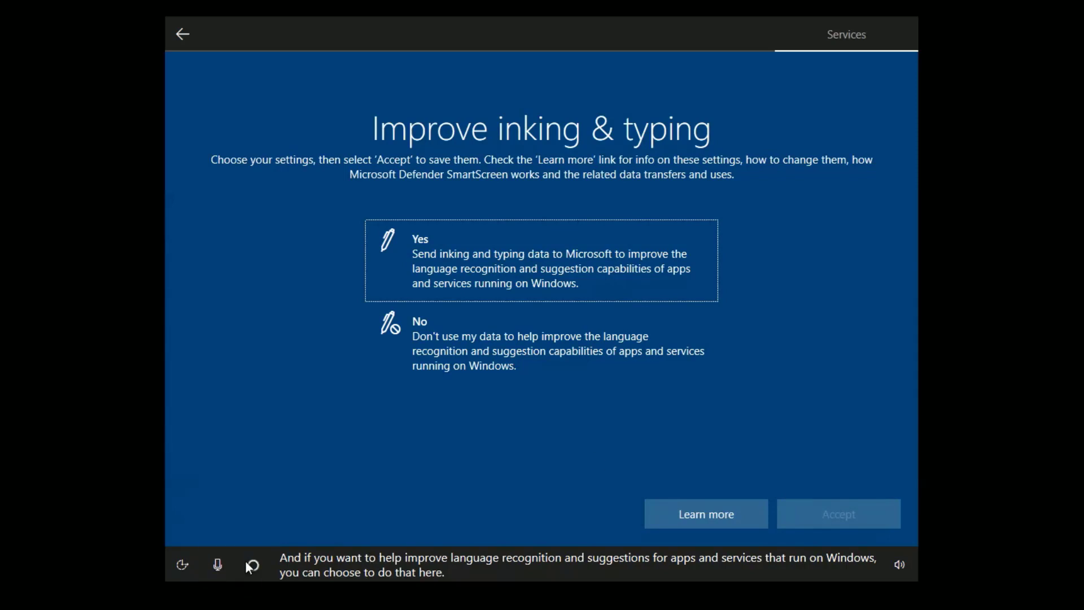
Toggle the voice assistant's microphone and decline sending inking and typing data to Microsoft.
click(231, 566)
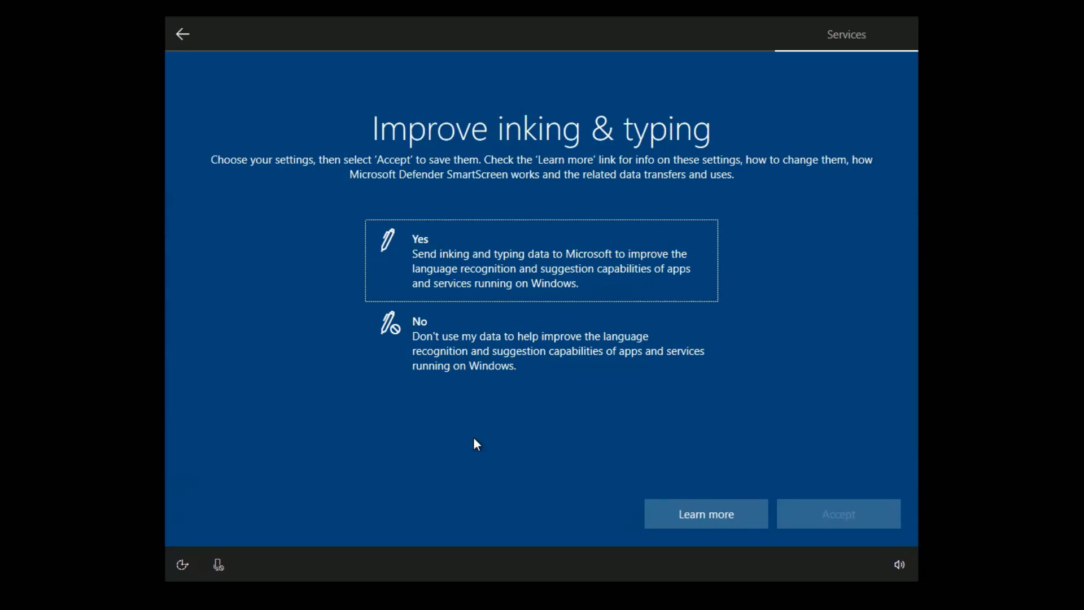
click(409, 359)
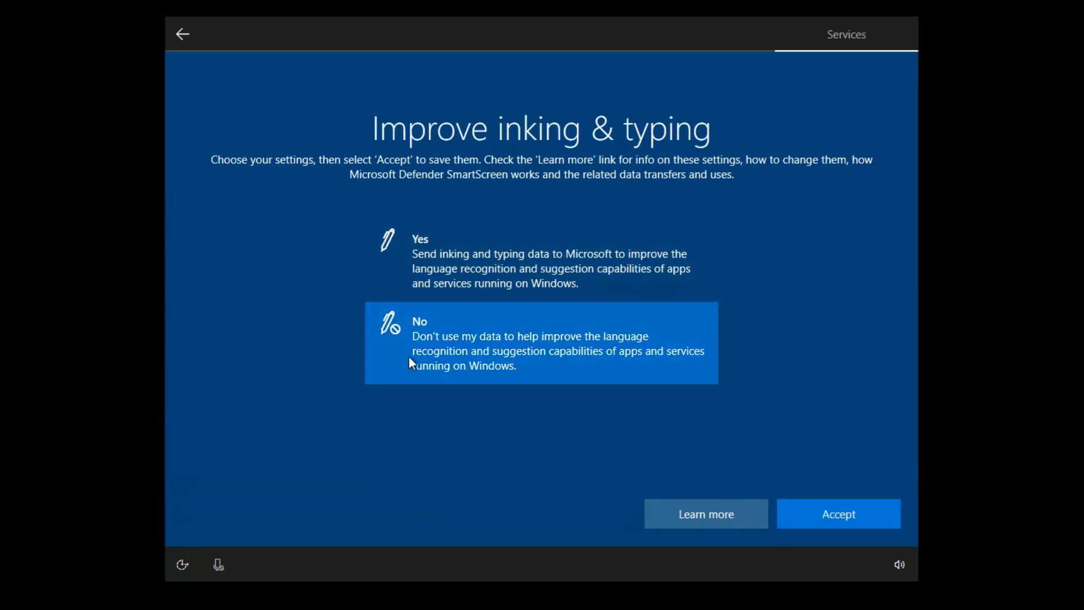
click(837, 515)
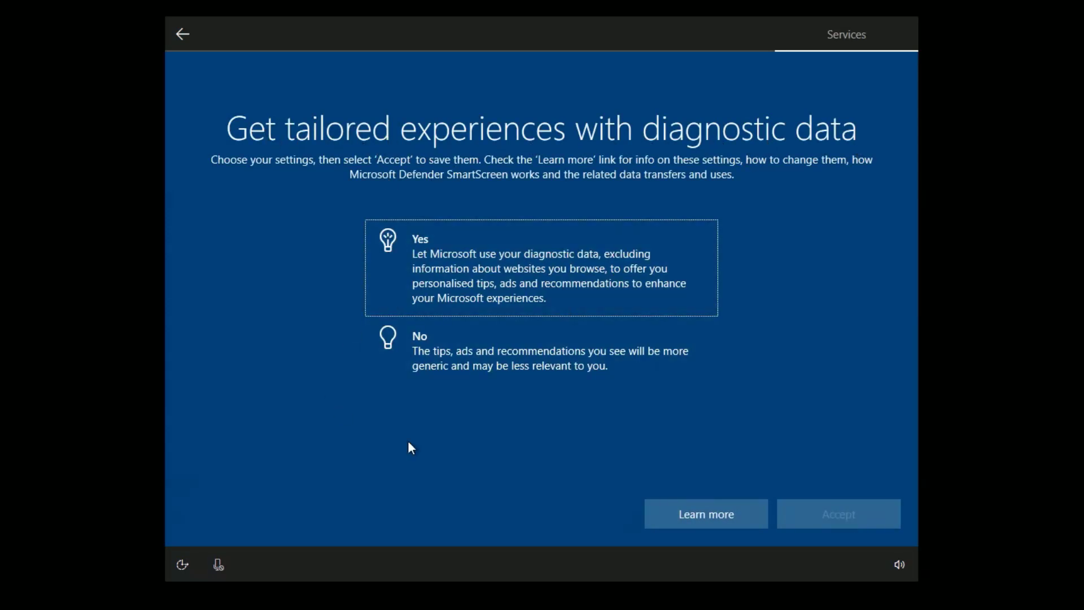
Decline tailored experiences based on diagnostic data and refuse apps the use of the advertising ID, accepting both choices.
click(457, 354)
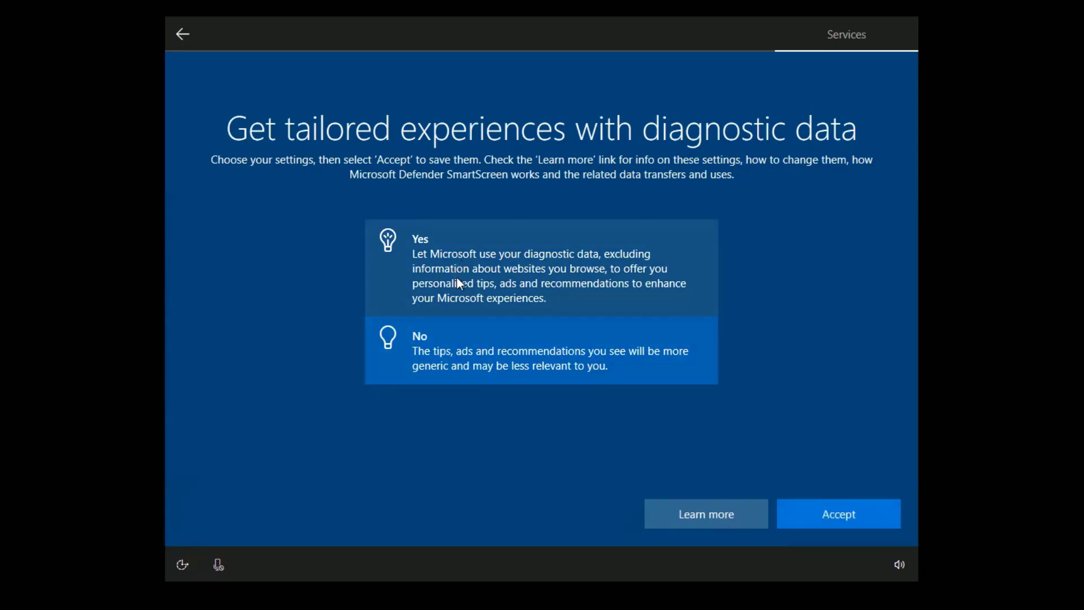
click(837, 523)
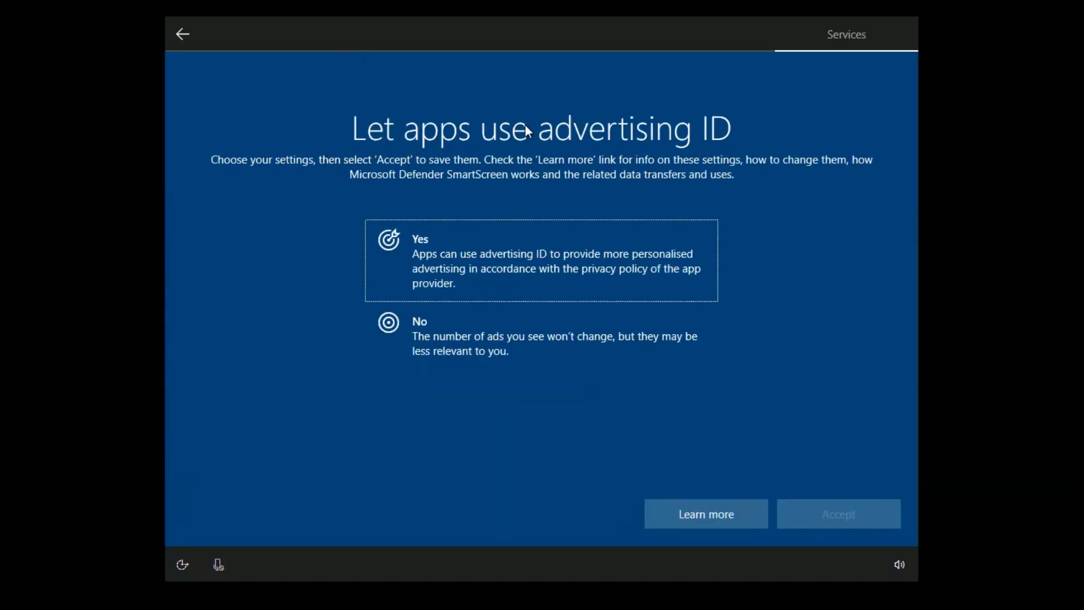
click(462, 349)
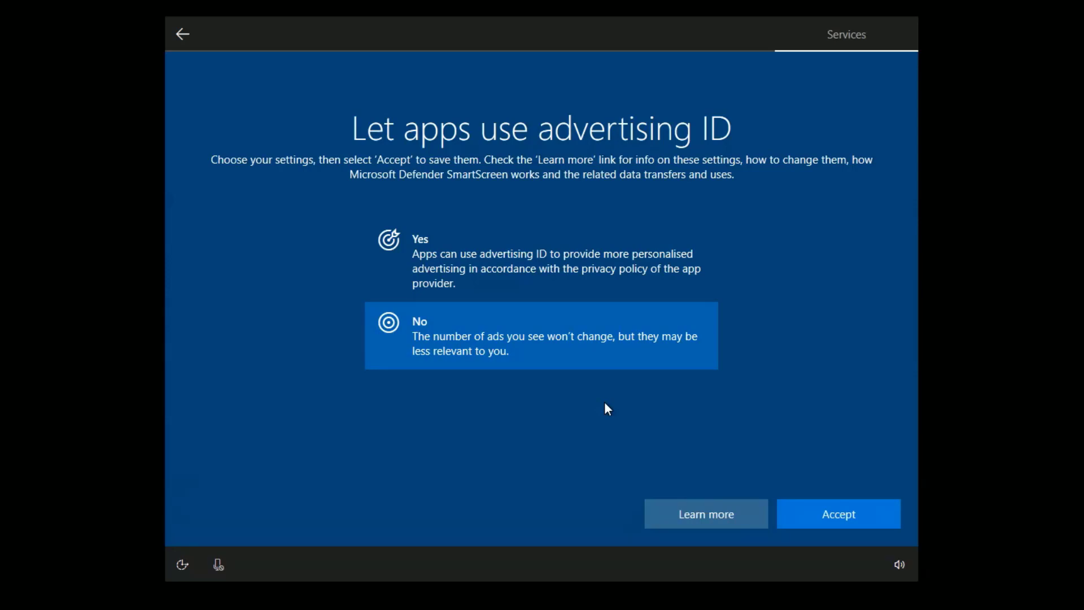
click(834, 513)
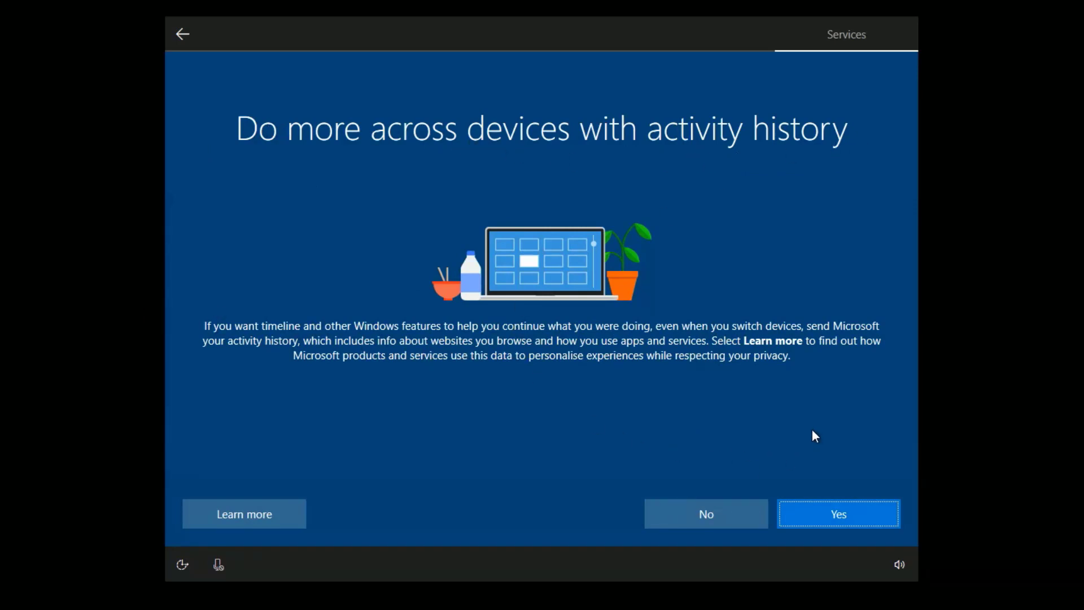
Agree to send activity history to Microsoft and accept Cortana's access to personal information.
click(828, 509)
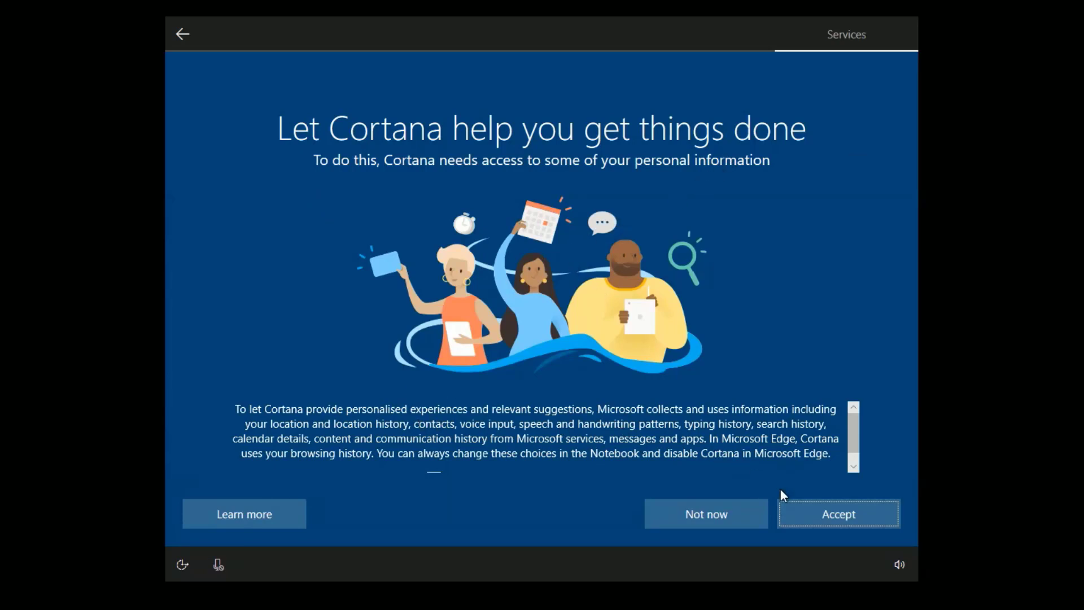
click(828, 515)
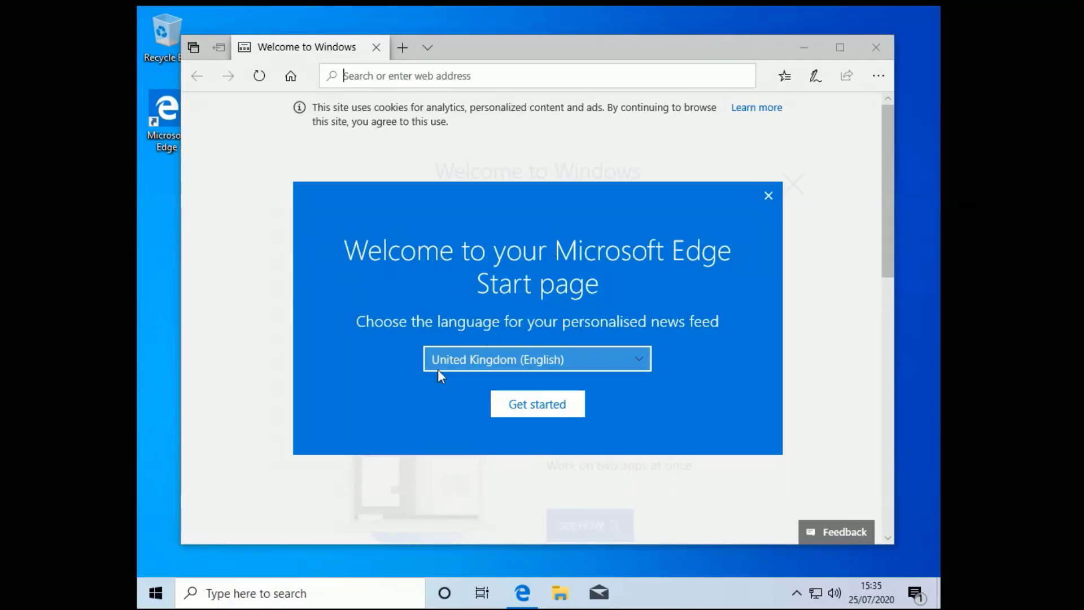
Confirm United Kingdom (English) for the Microsoft Edge news feed, skim the Welcome to Windows page, and close the browser.
click(517, 404)
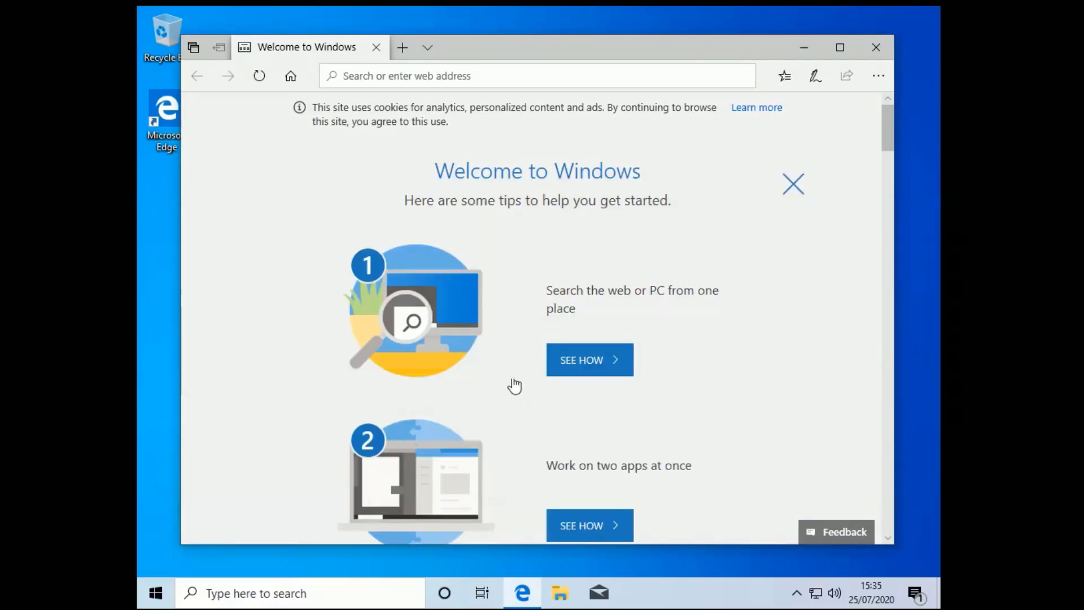
scroll(481, 305, down, 12)
scroll(481, 304, up, 12)
click(869, 49)
drag(346, 156, 675, 327)
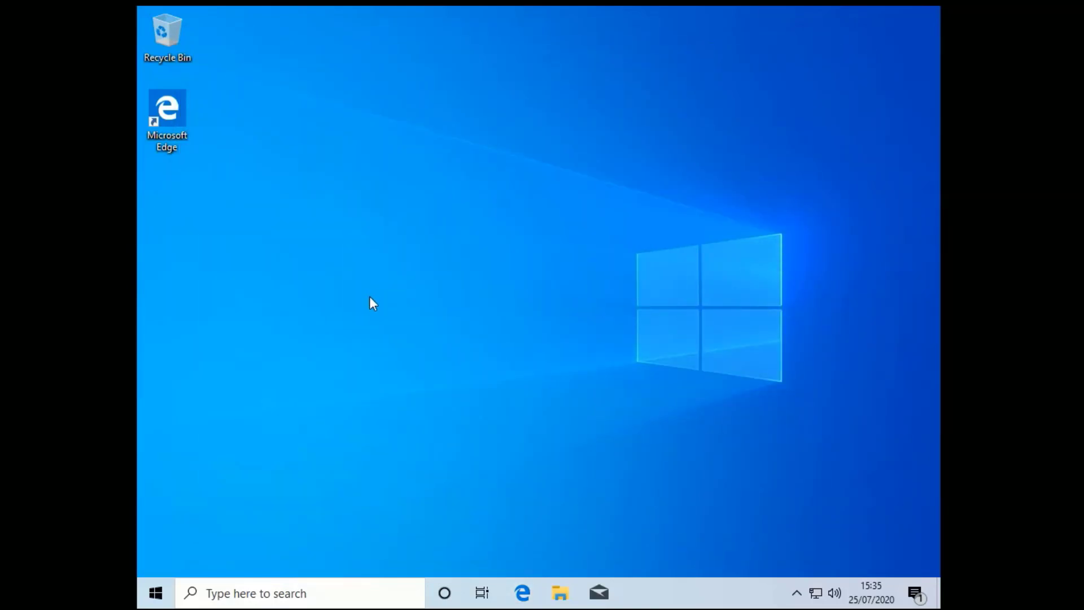
Look through the list of installed apps in the Start menu and close it.
key(super)
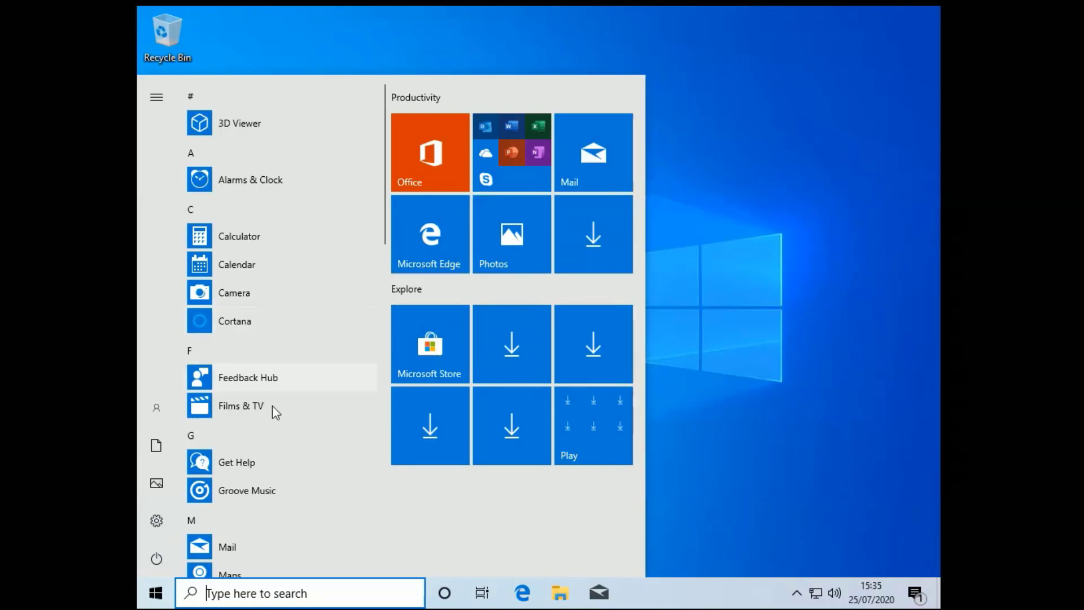
scroll(271, 429, down, 5)
scroll(270, 456, down, 5)
scroll(270, 455, up, 10)
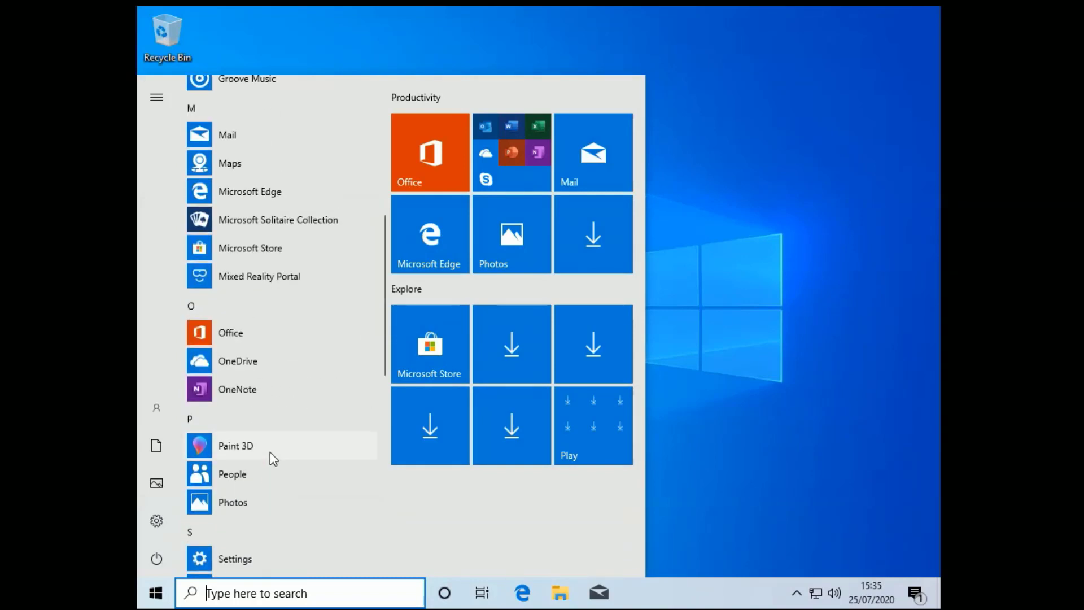
click(315, 35)
Open the Recycle Bin and go from there to This PC to view its folders and drives.
double_click(165, 28)
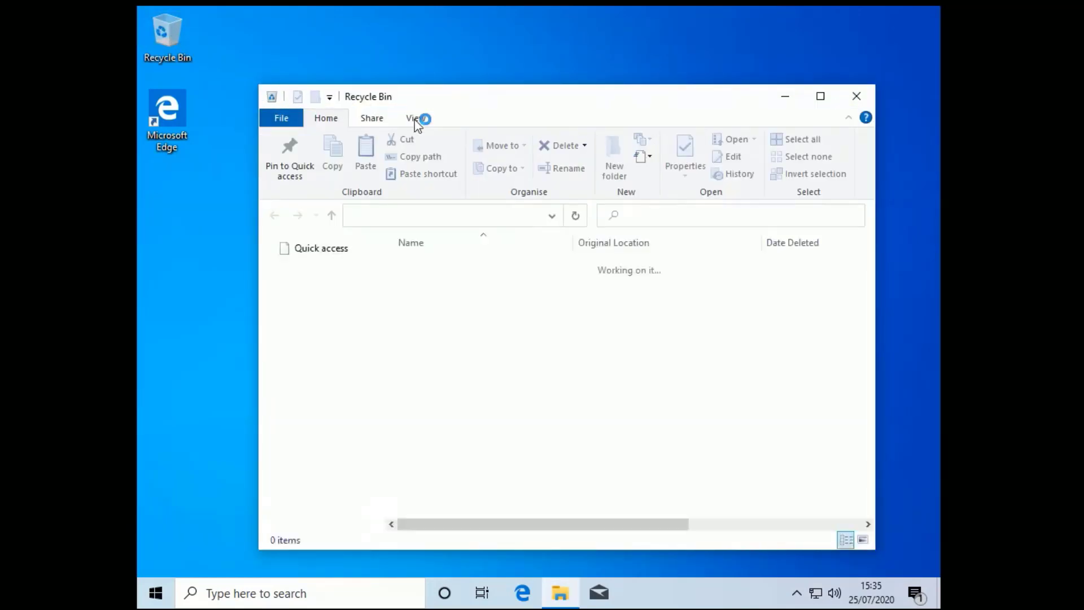
click(849, 77)
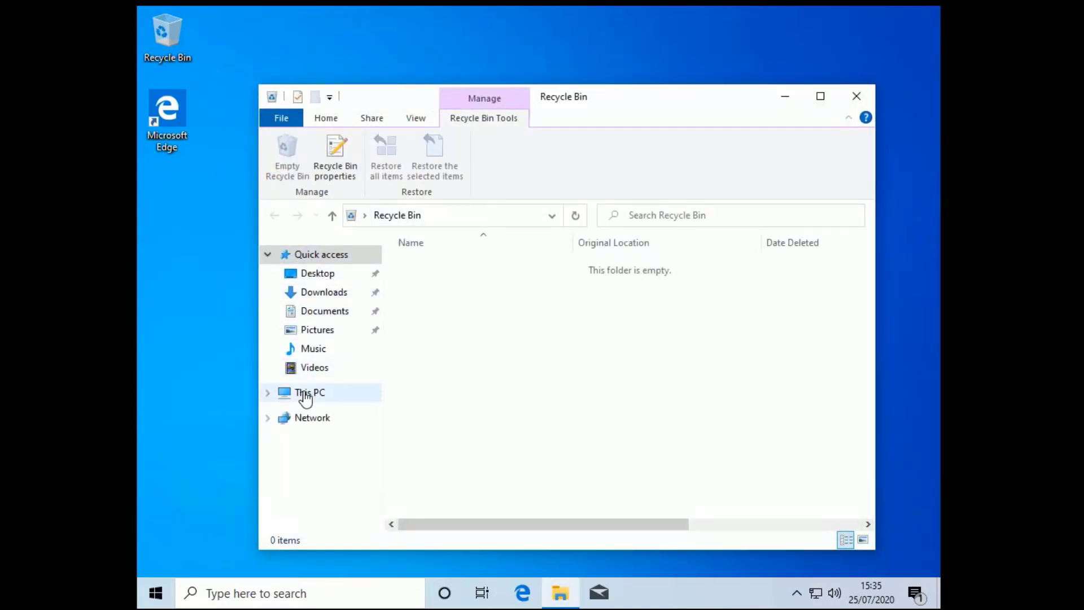
click(305, 395)
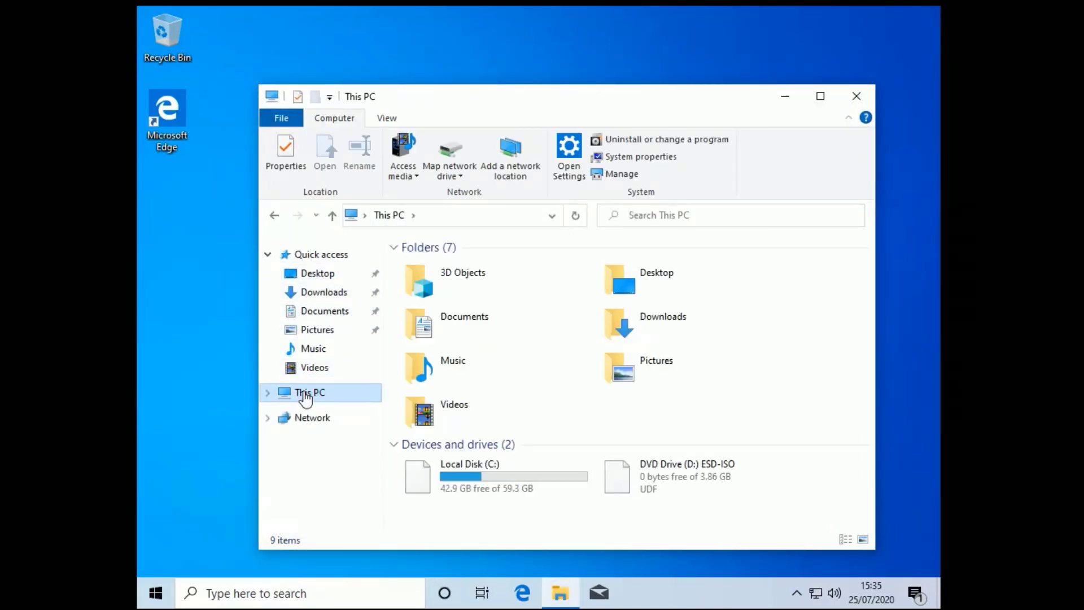
View the system properties of This PC and close both the System and File Explorer windows.
right_click(305, 395)
click(356, 378)
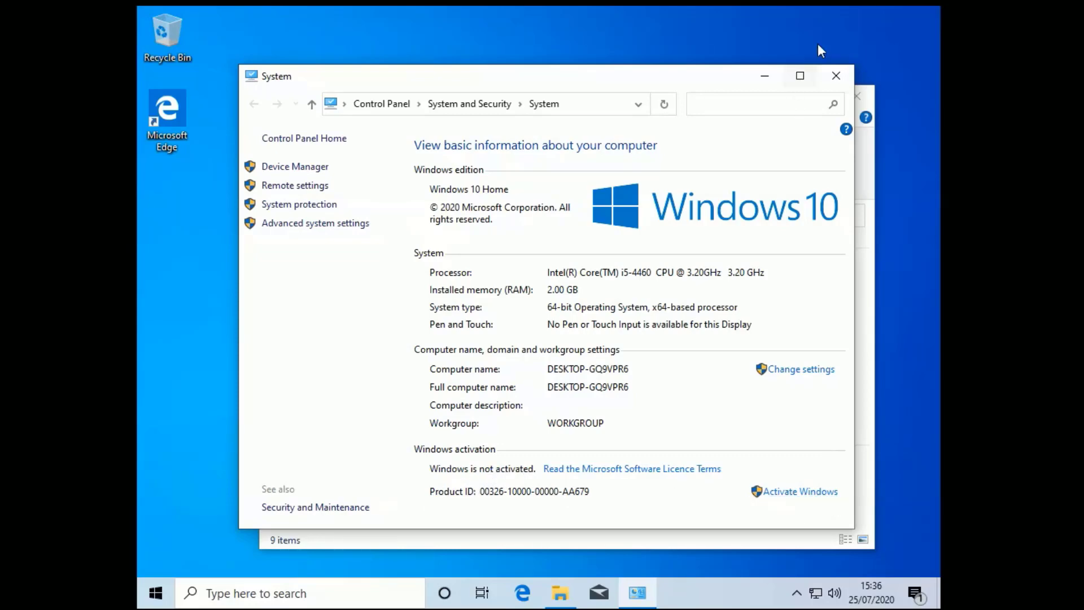
click(835, 75)
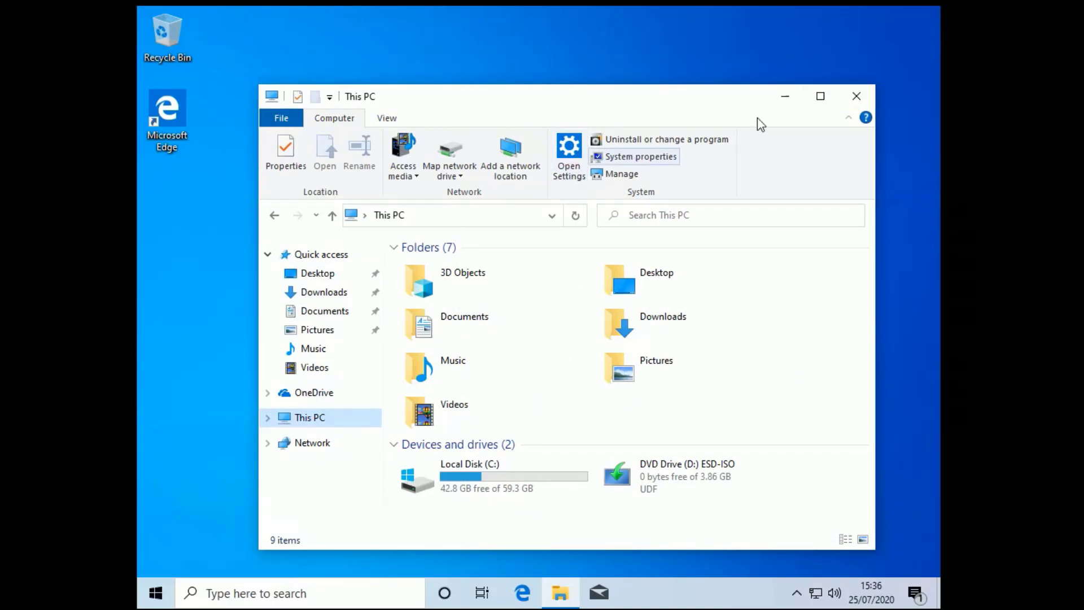
click(848, 98)
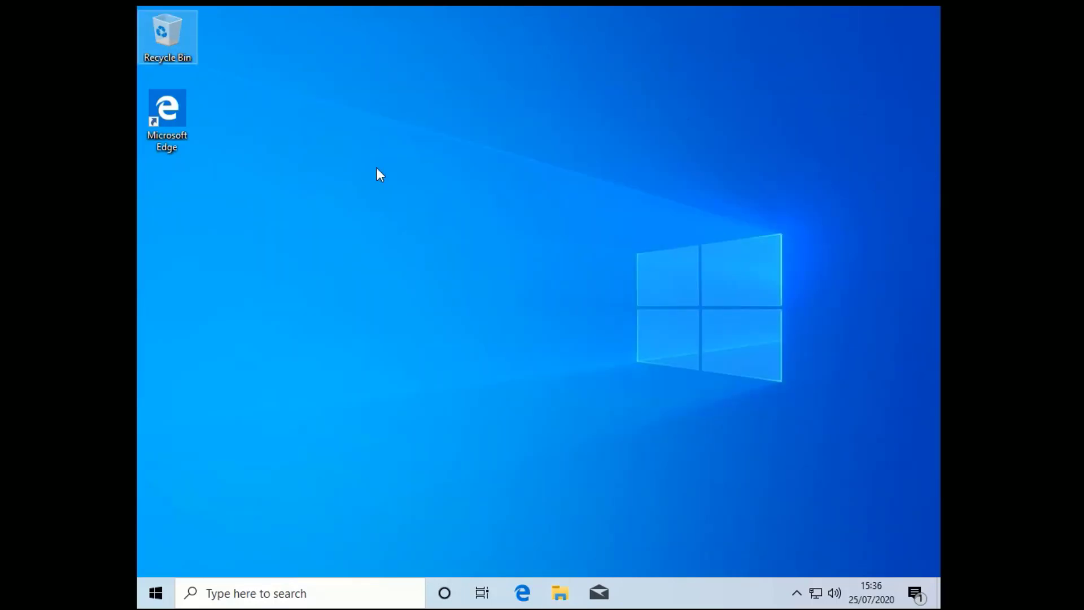
Run winver to check the installed Windows version and build, and dismiss the About Windows dialog.
drag(398, 181, 523, 232)
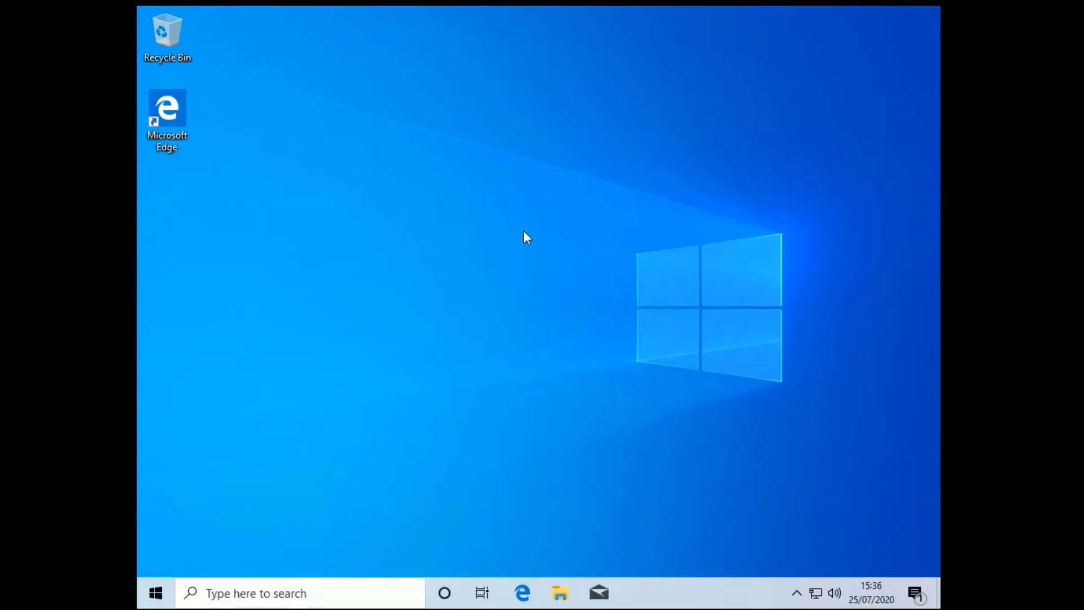
key(super+r)
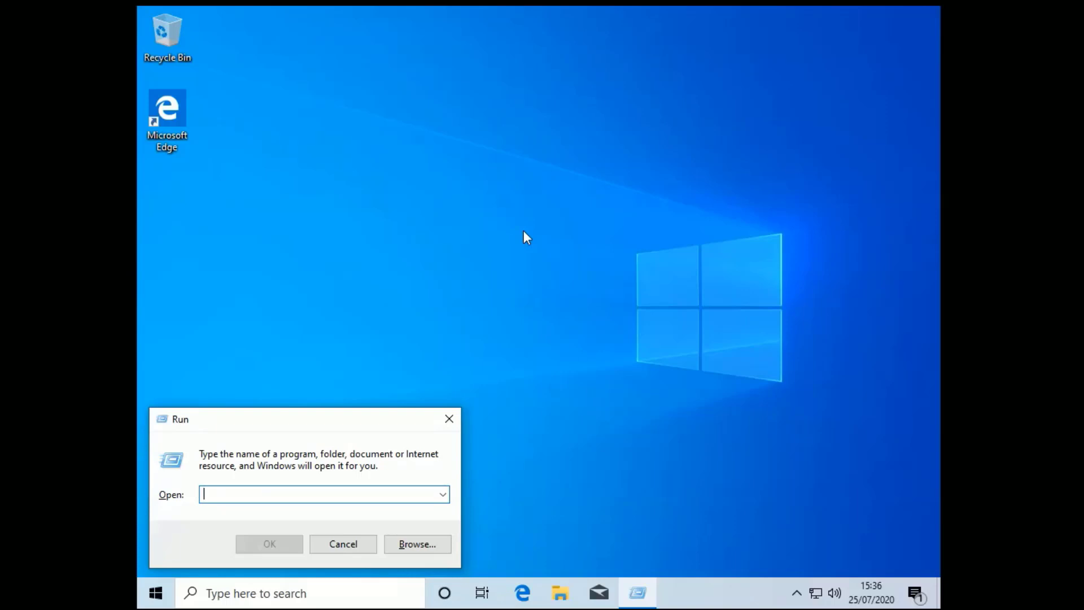
text(winver)
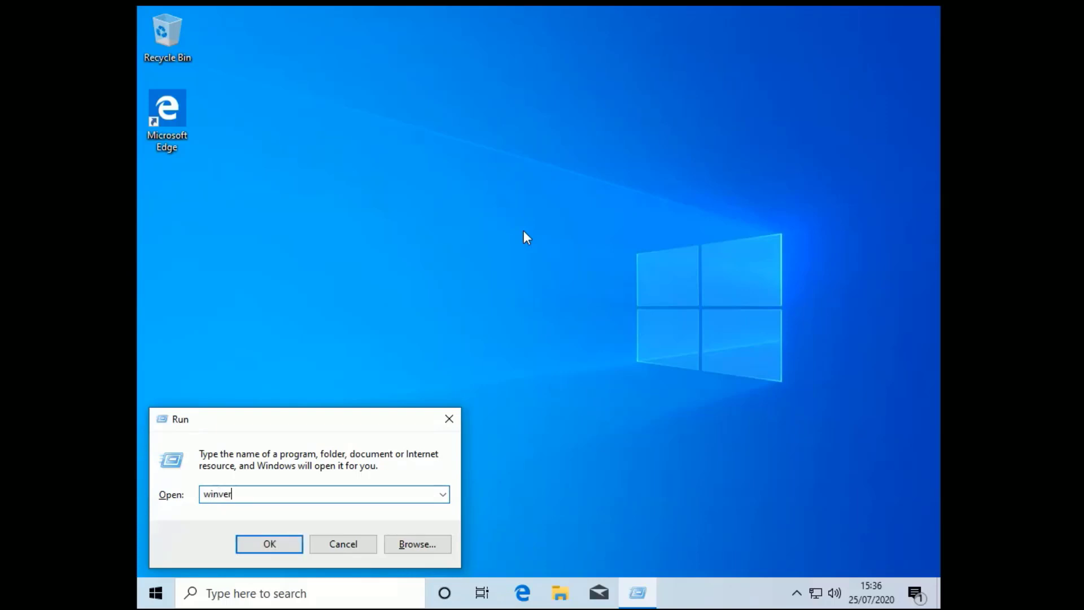
key(Return)
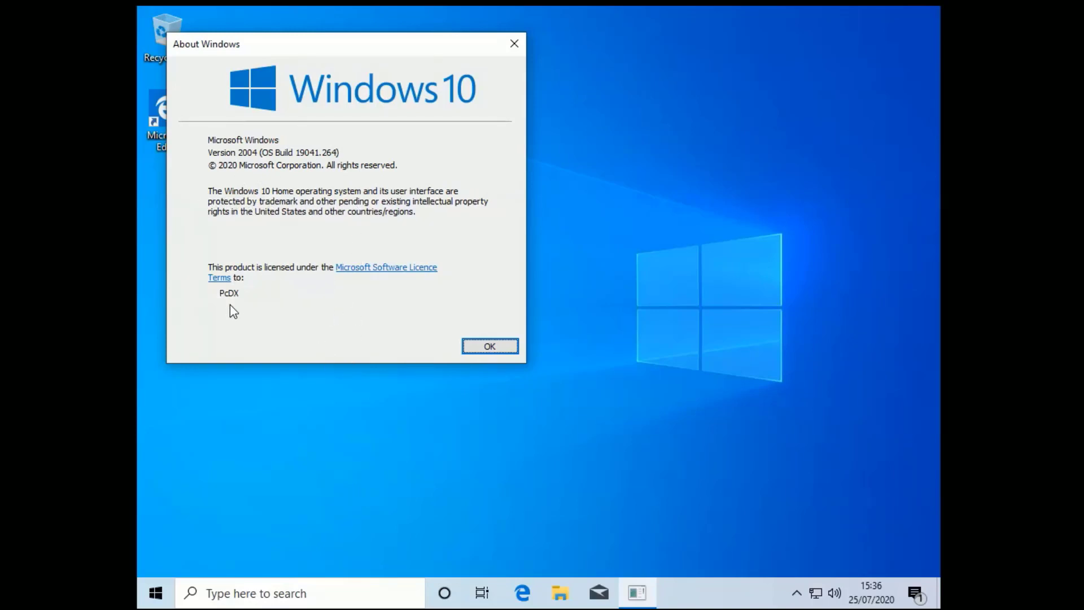
click(473, 345)
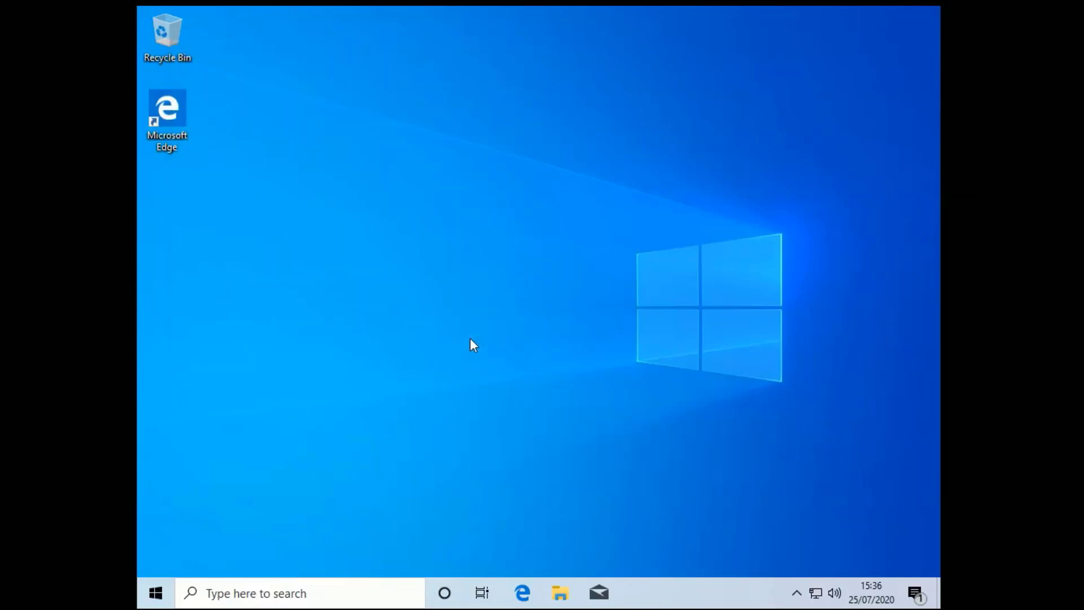